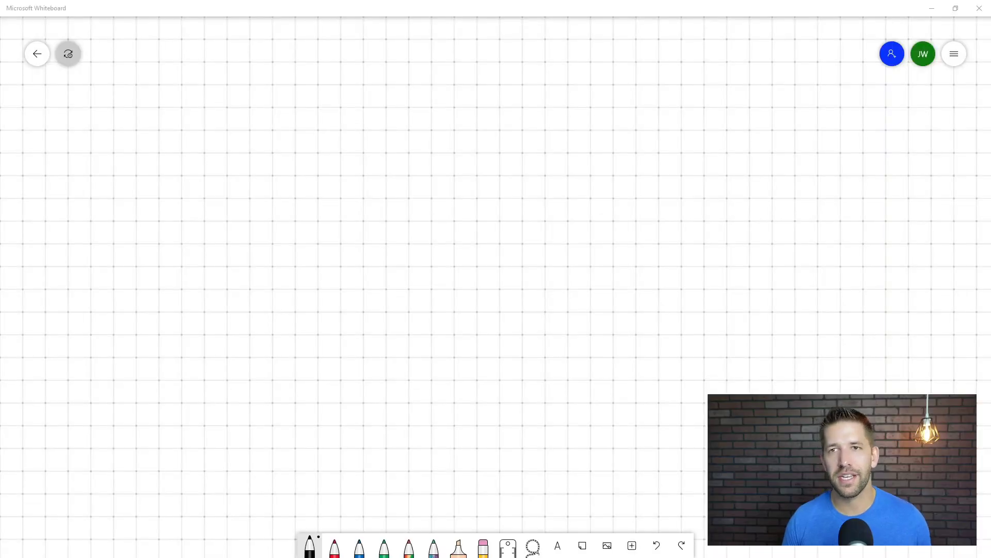
Step: Draw a rough square labelled 'Blog' with the black pen
{"action": "scroll", "coordinate": [495, 279], "scroll_direction": "down", "scroll_amount": 1}
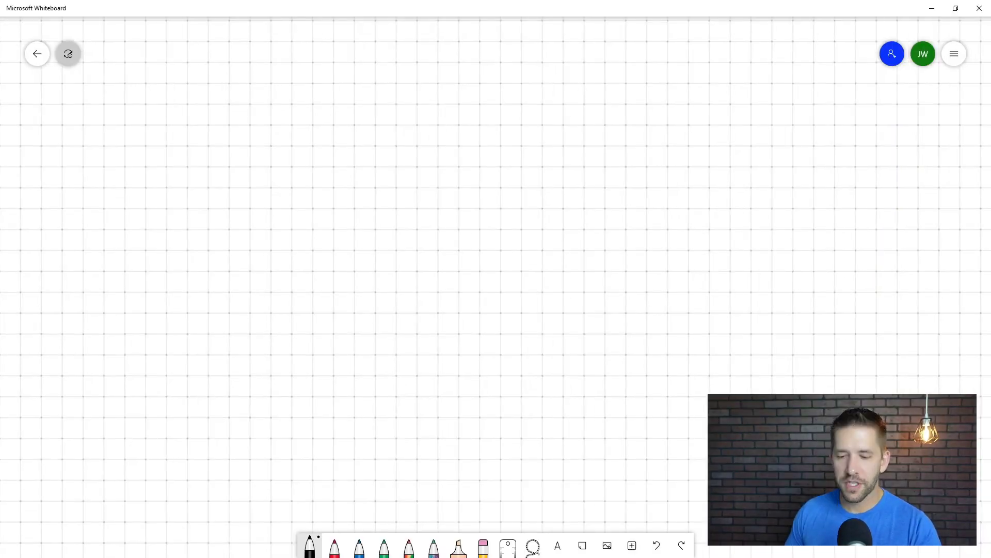
{"action": "left_click_drag", "start_coordinate": [192, 102], "coordinate": [186, 246]}
{"action": "mouse_move", "coordinate": [192, 102]}
{"action": "left_mouse_down"}
{"action": "mouse_move", "coordinate": [255, 90]}
{"action": "mouse_move", "coordinate": [248, 261]}
{"action": "mouse_move", "coordinate": [195, 252]}
{"action": "left_mouse_up"}
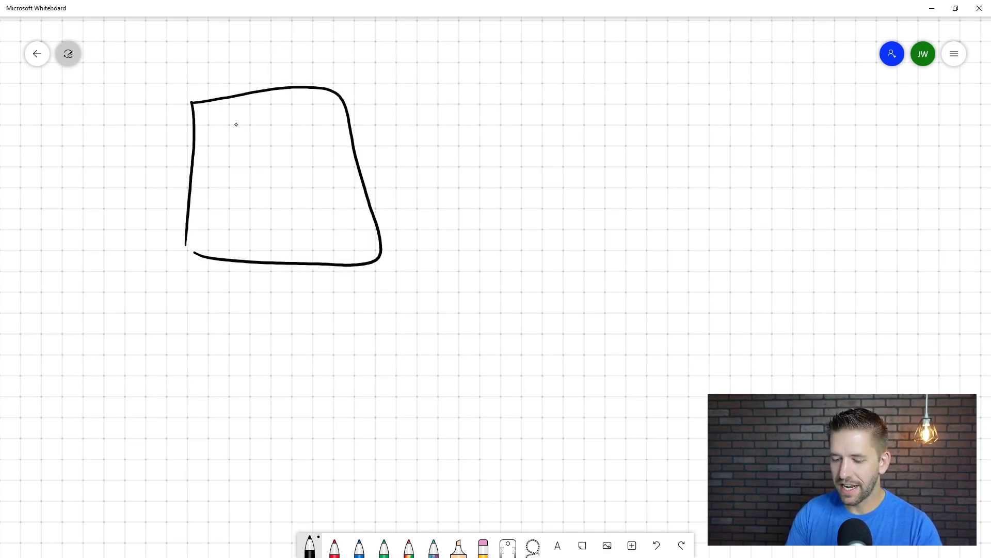
{"action": "left_click_drag", "start_coordinate": [228, 120], "coordinate": [230, 153]}
{"action": "left_click_drag", "start_coordinate": [229, 121], "coordinate": [237, 155]}
{"action": "left_click_drag", "start_coordinate": [270, 127], "coordinate": [267, 158]}
{"action": "left_click_drag", "start_coordinate": [284, 146], "coordinate": [274, 177]}
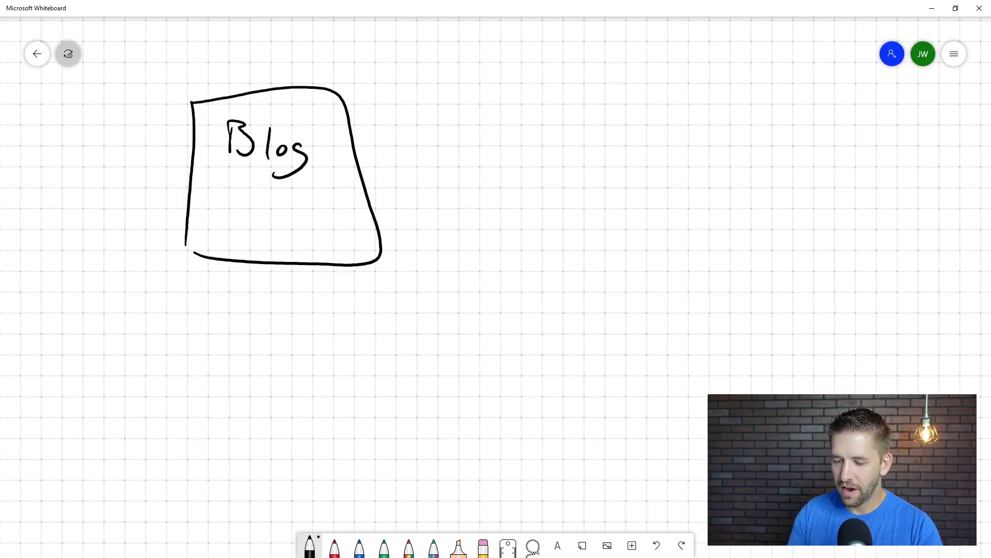
Step: Sketch three post shapes numbered 1, 2 and 3 around the Blog box
{"action": "left_click_drag", "start_coordinate": [262, 369], "coordinate": [259, 400]}
{"action": "mouse_move", "coordinate": [247, 335]}
{"action": "left_mouse_down"}
{"action": "mouse_move", "coordinate": [324, 372]}
{"action": "mouse_move", "coordinate": [246, 413]}
{"action": "left_mouse_up"}
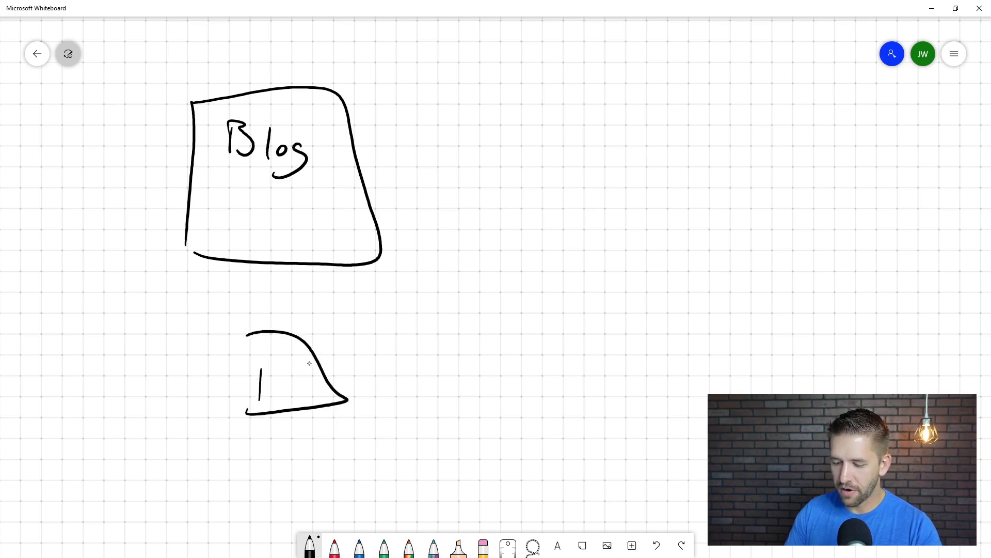
{"action": "left_click_drag", "start_coordinate": [282, 366], "coordinate": [281, 383]}
{"action": "left_click_drag", "start_coordinate": [474, 292], "coordinate": [478, 360]}
{"action": "mouse_move", "coordinate": [464, 291]}
{"action": "left_mouse_down"}
{"action": "mouse_move", "coordinate": [534, 320]}
{"action": "mouse_move", "coordinate": [478, 361]}
{"action": "left_mouse_up"}
{"action": "left_click_drag", "start_coordinate": [498, 307], "coordinate": [537, 323]}
{"action": "left_click_drag", "start_coordinate": [603, 163], "coordinate": [603, 221]}
{"action": "mouse_move", "coordinate": [598, 150]}
{"action": "left_mouse_down"}
{"action": "mouse_move", "coordinate": [619, 244]}
{"action": "mouse_move", "coordinate": [605, 230]}
{"action": "left_mouse_up"}
{"action": "mouse_move", "coordinate": [637, 180]}
{"action": "left_mouse_down"}
{"action": "mouse_move", "coordinate": [666, 202]}
{"action": "mouse_move", "coordinate": [629, 207]}
{"action": "left_mouse_up"}
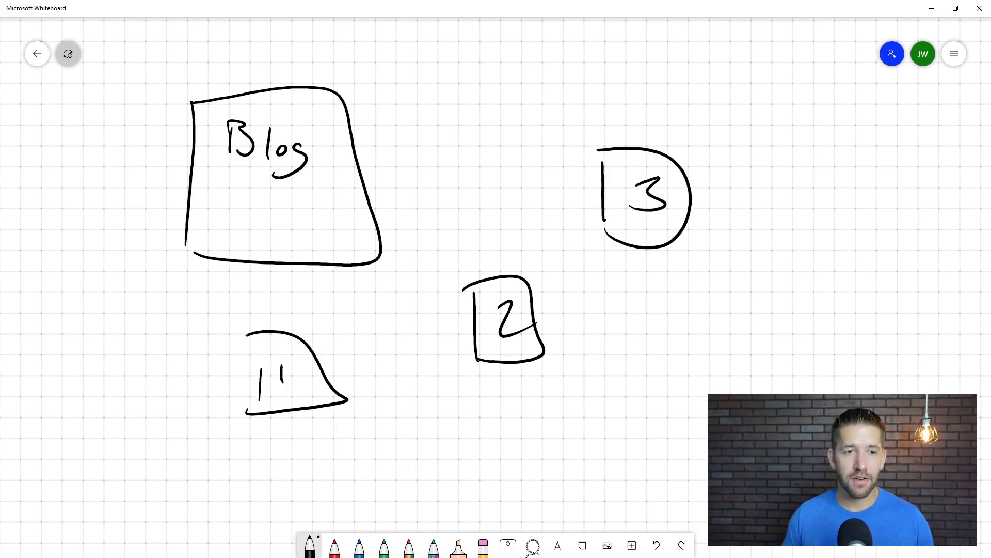
Step: Write 2,000 above post 3 and enclose it in a dashed circle
{"action": "scroll", "coordinate": [496, 279], "scroll_direction": "up", "scroll_amount": 1}
{"action": "scroll", "coordinate": [496, 278], "scroll_direction": "down", "scroll_amount": 1}
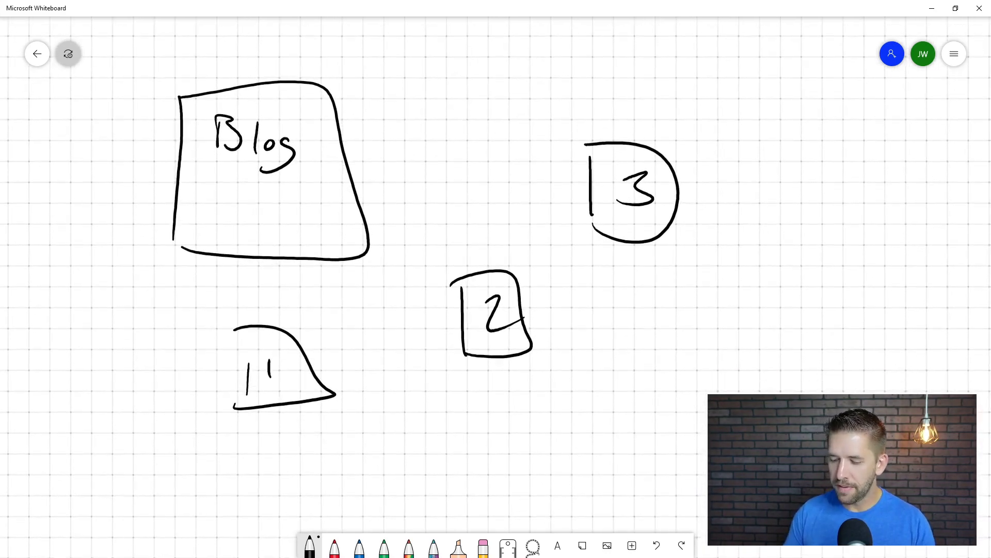
{"action": "left_click_drag", "start_coordinate": [611, 108], "coordinate": [633, 126]}
{"action": "left_click_drag", "start_coordinate": [650, 113], "coordinate": [687, 110]}
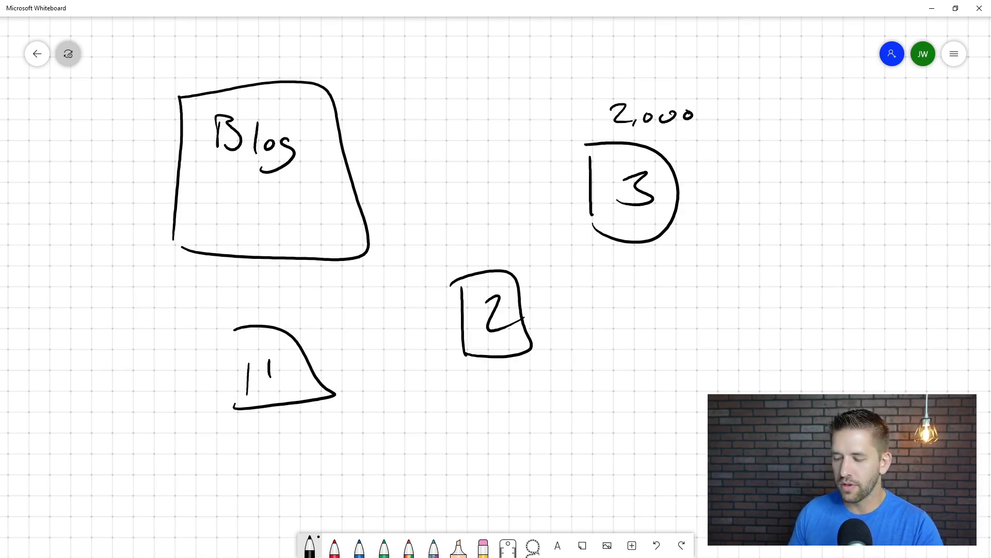
{"action": "left_click_drag", "start_coordinate": [557, 166], "coordinate": [556, 180]}
{"action": "left_click_drag", "start_coordinate": [629, 288], "coordinate": [642, 286]}
{"action": "left_click_drag", "start_coordinate": [690, 278], "coordinate": [741, 251]}
{"action": "left_click_drag", "start_coordinate": [761, 214], "coordinate": [760, 205]}
{"action": "left_click_drag", "start_coordinate": [762, 148], "coordinate": [759, 137]}
{"action": "left_click_drag", "start_coordinate": [746, 88], "coordinate": [731, 79]}
{"action": "left_click_drag", "start_coordinate": [645, 65], "coordinate": [599, 71]}
Step: Write the word 'Google' at the top right of the sketch
{"action": "scroll", "coordinate": [495, 279], "scroll_direction": "up", "scroll_amount": 3}
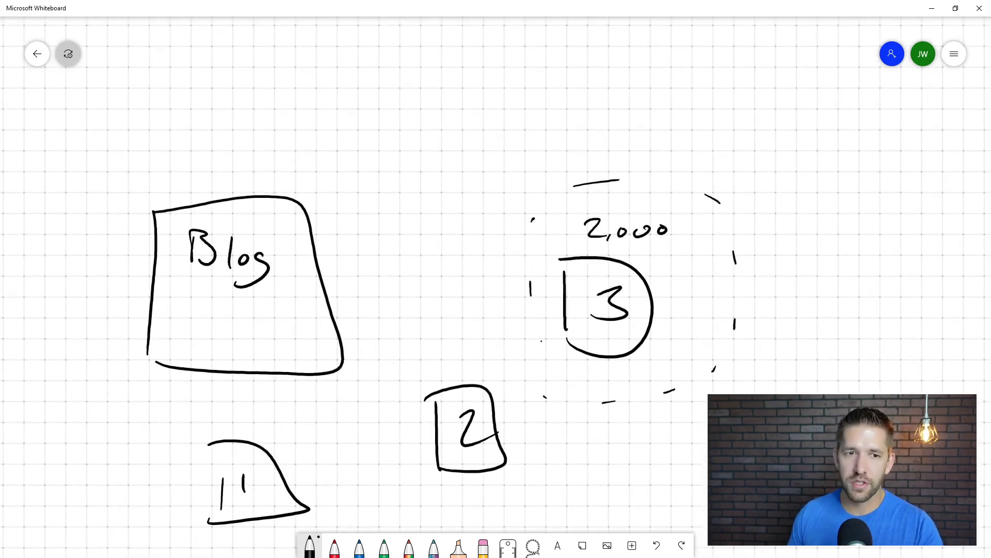
{"action": "mouse_move", "coordinate": [644, 41]}
{"action": "left_mouse_down"}
{"action": "mouse_move", "coordinate": [670, 79]}
{"action": "mouse_move", "coordinate": [687, 73]}
{"action": "left_mouse_up"}
{"action": "mouse_move", "coordinate": [715, 68]}
{"action": "left_mouse_down"}
{"action": "mouse_move", "coordinate": [706, 74]}
{"action": "mouse_move", "coordinate": [723, 94]}
{"action": "left_mouse_up"}
{"action": "left_click_drag", "start_coordinate": [752, 53], "coordinate": [751, 80]}
{"action": "left_click_drag", "start_coordinate": [763, 73], "coordinate": [791, 81]}
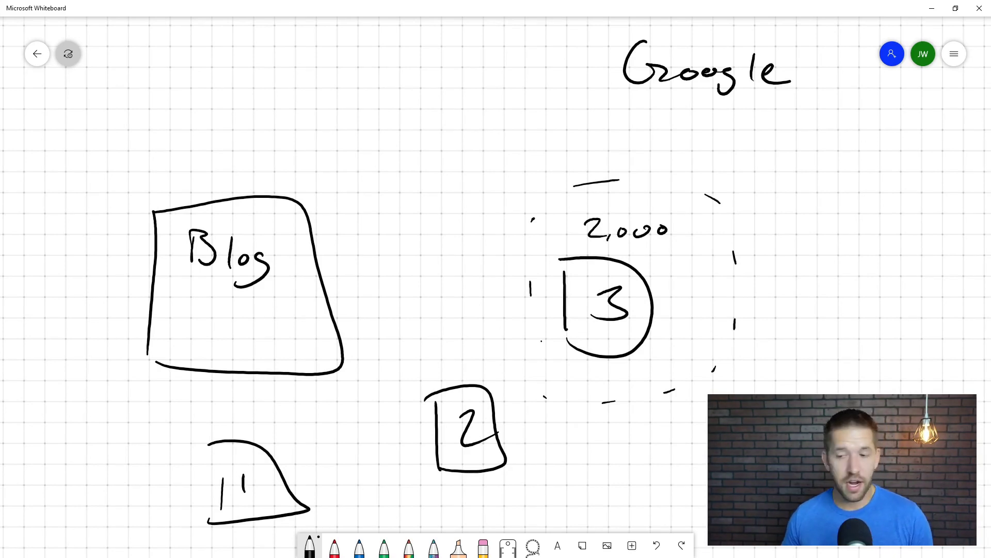
{"action": "scroll", "coordinate": [496, 284], "scroll_direction": "down", "scroll_amount": 3}
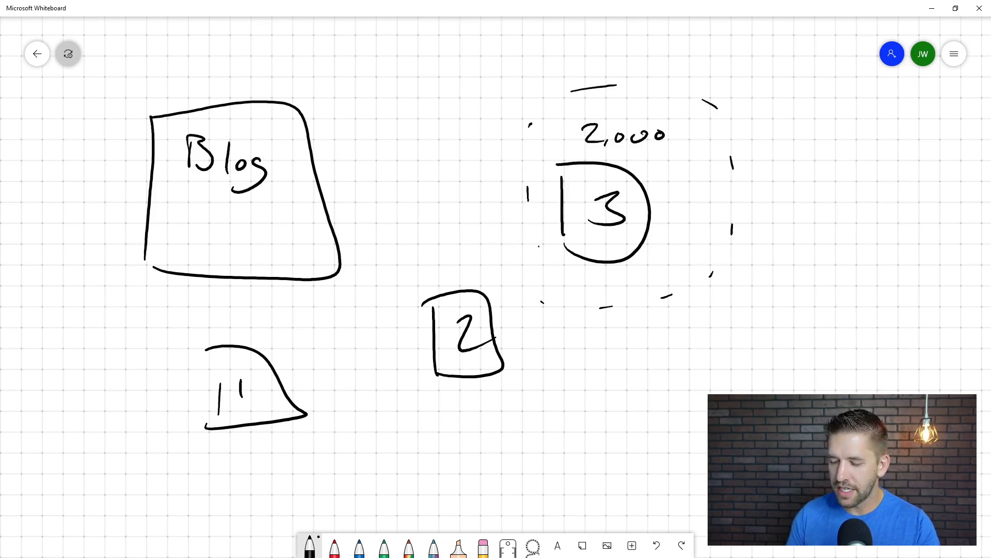
Step: Highlight post 3 in orange, then draw arrows from it to posts 1 and 2, and from 2 to 1
{"action": "left_click", "coordinate": [458, 546]}
{"action": "mouse_move", "coordinate": [651, 151]}
{"action": "left_mouse_down"}
{"action": "mouse_move", "coordinate": [529, 202]}
{"action": "mouse_move", "coordinate": [641, 243]}
{"action": "mouse_move", "coordinate": [599, 266]}
{"action": "mouse_move", "coordinate": [566, 237]}
{"action": "mouse_move", "coordinate": [559, 220]}
{"action": "mouse_move", "coordinate": [573, 204]}
{"action": "left_mouse_up"}
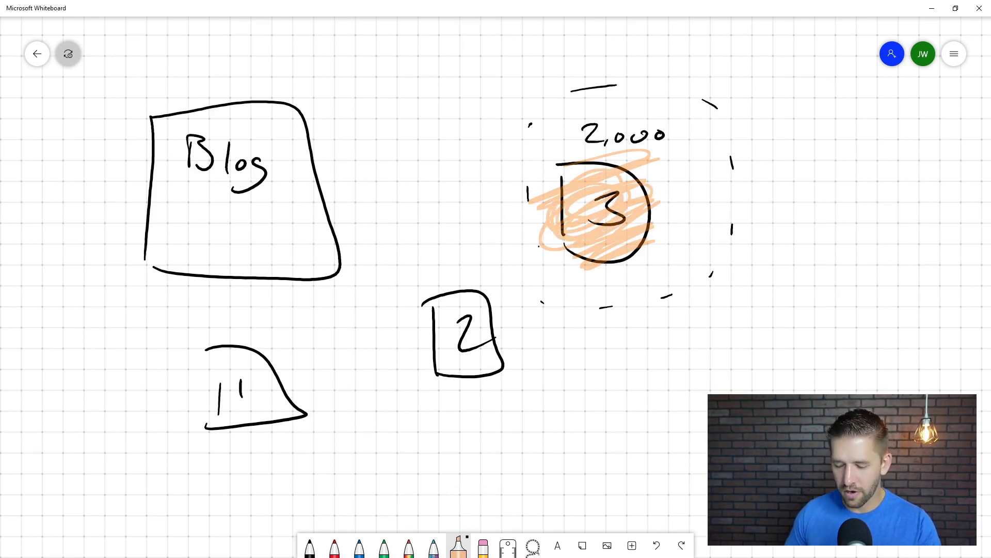
{"action": "left_click", "coordinate": [309, 547]}
{"action": "mouse_move", "coordinate": [585, 268]}
{"action": "left_mouse_down"}
{"action": "mouse_move", "coordinate": [582, 285]}
{"action": "mouse_move", "coordinate": [521, 361]}
{"action": "left_mouse_up"}
{"action": "mouse_move", "coordinate": [541, 343]}
{"action": "left_mouse_down"}
{"action": "mouse_move", "coordinate": [521, 363]}
{"action": "mouse_move", "coordinate": [547, 368]}
{"action": "left_mouse_up"}
{"action": "mouse_move", "coordinate": [585, 268]}
{"action": "left_mouse_down"}
{"action": "mouse_move", "coordinate": [578, 285]}
{"action": "mouse_move", "coordinate": [598, 284]}
{"action": "left_mouse_up"}
{"action": "mouse_move", "coordinate": [548, 177]}
{"action": "left_mouse_down"}
{"action": "mouse_move", "coordinate": [288, 354]}
{"action": "mouse_move", "coordinate": [550, 187]}
{"action": "left_mouse_up"}
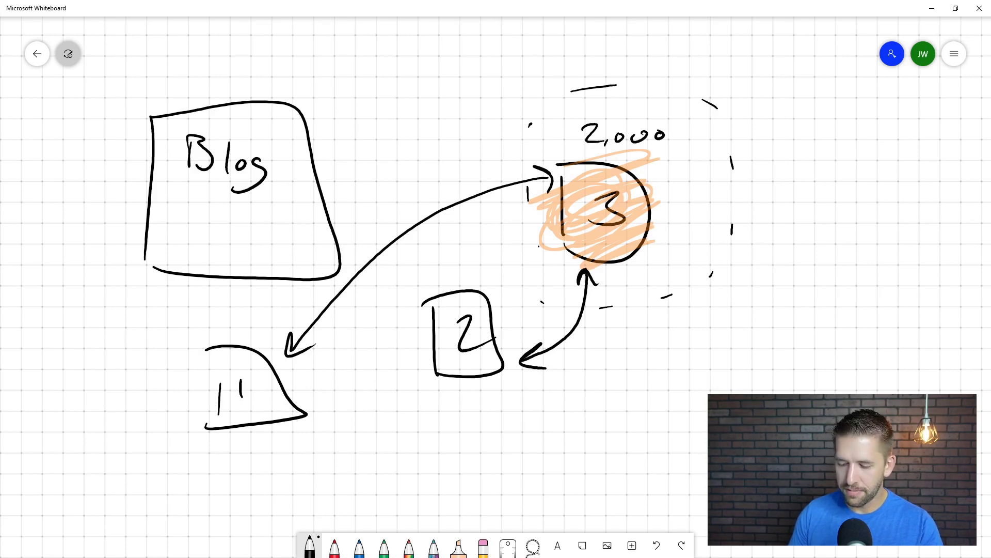
{"action": "mouse_move", "coordinate": [553, 218]}
{"action": "left_mouse_down"}
{"action": "mouse_move", "coordinate": [466, 283]}
{"action": "mouse_move", "coordinate": [560, 212]}
{"action": "left_mouse_up"}
{"action": "mouse_move", "coordinate": [464, 269]}
{"action": "left_mouse_down"}
{"action": "mouse_move", "coordinate": [466, 284]}
{"action": "mouse_move", "coordinate": [503, 272]}
{"action": "left_mouse_up"}
{"action": "mouse_move", "coordinate": [423, 347]}
{"action": "left_mouse_down"}
{"action": "mouse_move", "coordinate": [319, 385]}
{"action": "mouse_move", "coordinate": [342, 385]}
{"action": "left_mouse_up"}
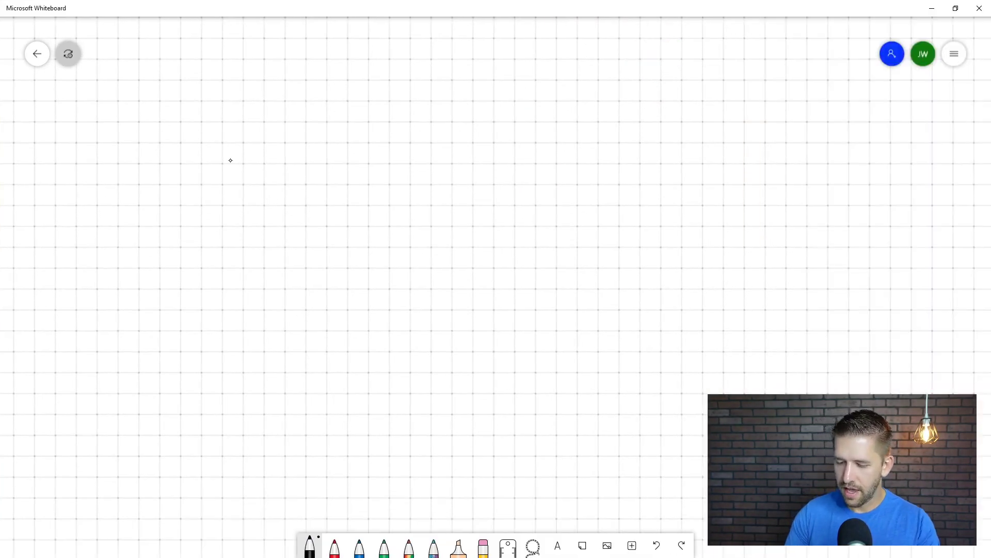
Step: Draw three boxes numbered 1, 2 and 3
{"action": "left_click_drag", "start_coordinate": [235, 161], "coordinate": [240, 260]}
{"action": "mouse_move", "coordinate": [228, 152]}
{"action": "left_mouse_down"}
{"action": "mouse_move", "coordinate": [237, 154]}
{"action": "mouse_move", "coordinate": [251, 264]}
{"action": "left_mouse_up"}
{"action": "left_click_drag", "start_coordinate": [294, 181], "coordinate": [298, 209]}
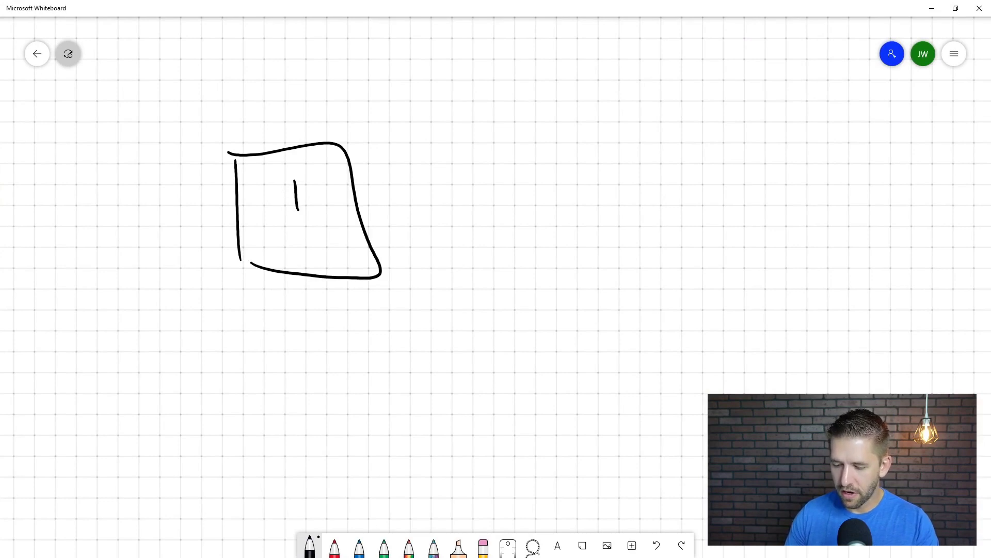
{"action": "left_click_drag", "start_coordinate": [565, 150], "coordinate": [568, 269]}
{"action": "mouse_move", "coordinate": [557, 144]}
{"action": "left_mouse_down"}
{"action": "mouse_move", "coordinate": [686, 217]}
{"action": "mouse_move", "coordinate": [573, 279]}
{"action": "left_mouse_up"}
{"action": "mouse_move", "coordinate": [612, 197]}
{"action": "left_mouse_down"}
{"action": "mouse_move", "coordinate": [641, 192]}
{"action": "mouse_move", "coordinate": [662, 229]}
{"action": "left_mouse_up"}
{"action": "mouse_move", "coordinate": [442, 368]}
{"action": "left_mouse_down"}
{"action": "mouse_move", "coordinate": [438, 470]}
{"action": "mouse_move", "coordinate": [467, 483]}
{"action": "mouse_move", "coordinate": [436, 470]}
{"action": "left_mouse_up"}
{"action": "mouse_move", "coordinate": [478, 408]}
{"action": "left_mouse_down"}
{"action": "mouse_move", "coordinate": [488, 422]}
{"action": "mouse_move", "coordinate": [466, 432]}
{"action": "left_mouse_up"}
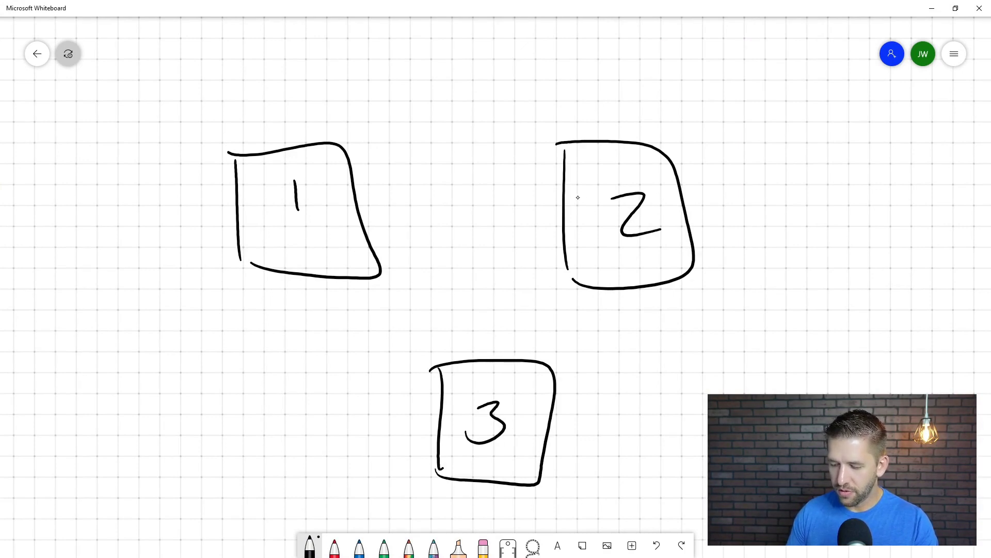
Step: Draw arrows from box 2 to box 1 and from box 3 to boxes 1 and 2
{"action": "left_click_drag", "start_coordinate": [562, 190], "coordinate": [375, 195]}
{"action": "mouse_move", "coordinate": [392, 187]}
{"action": "left_mouse_down"}
{"action": "mouse_move", "coordinate": [376, 195]}
{"action": "mouse_move", "coordinate": [394, 201]}
{"action": "left_mouse_up"}
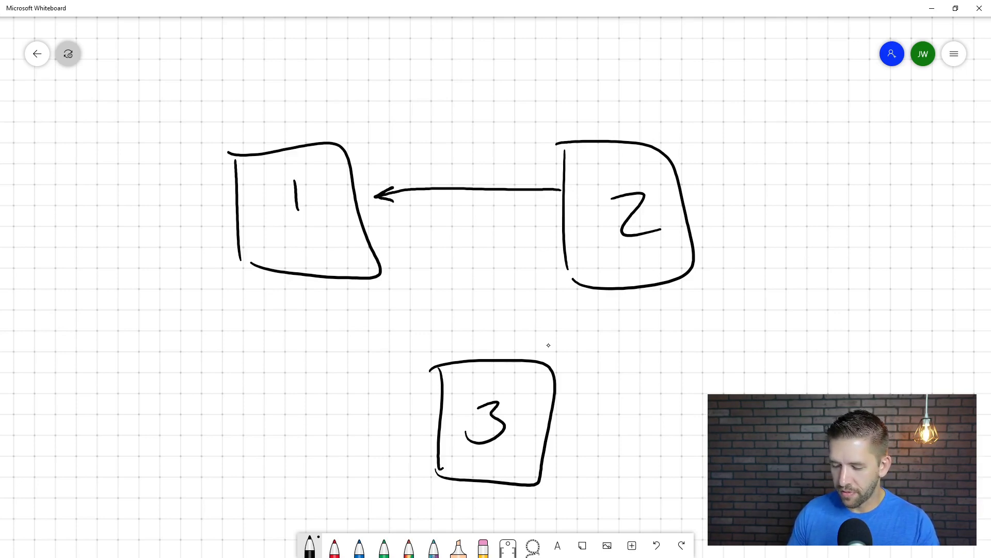
{"action": "mouse_move", "coordinate": [528, 351]}
{"action": "left_mouse_down"}
{"action": "mouse_move", "coordinate": [573, 283]}
{"action": "mouse_move", "coordinate": [576, 295]}
{"action": "left_mouse_up"}
{"action": "left_click_drag", "start_coordinate": [449, 344], "coordinate": [381, 284]}
{"action": "mouse_move", "coordinate": [393, 305]}
{"action": "left_mouse_down"}
{"action": "mouse_move", "coordinate": [380, 283]}
{"action": "mouse_move", "coordinate": [399, 291]}
{"action": "left_mouse_up"}
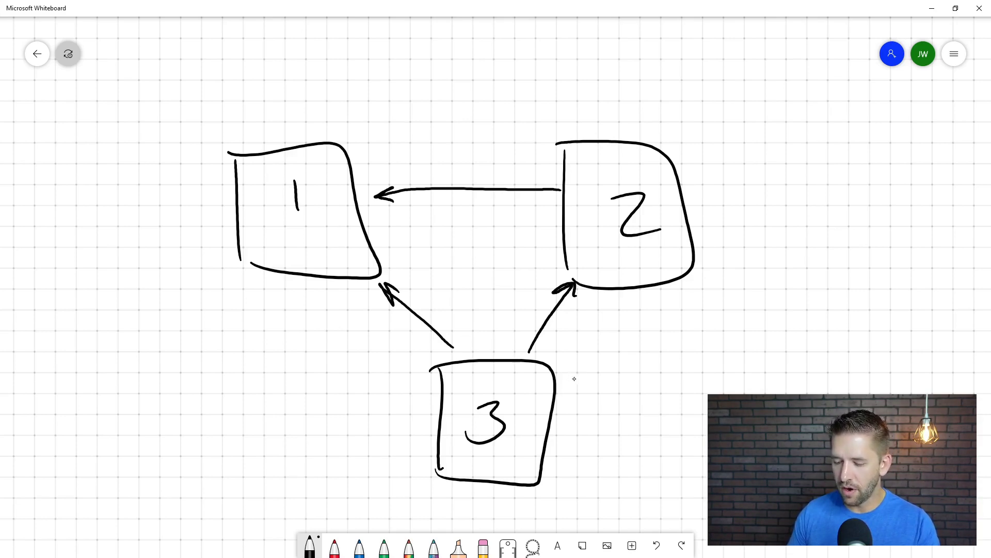
Step: Add a fourth box numbered 4 at lower left and circle the 1 in box 1
{"action": "left_click_drag", "start_coordinate": [202, 383], "coordinate": [200, 459]}
{"action": "mouse_move", "coordinate": [195, 387]}
{"action": "left_mouse_down"}
{"action": "mouse_move", "coordinate": [204, 383]}
{"action": "mouse_move", "coordinate": [201, 457]}
{"action": "left_mouse_up"}
{"action": "left_click_drag", "start_coordinate": [236, 409], "coordinate": [246, 438]}
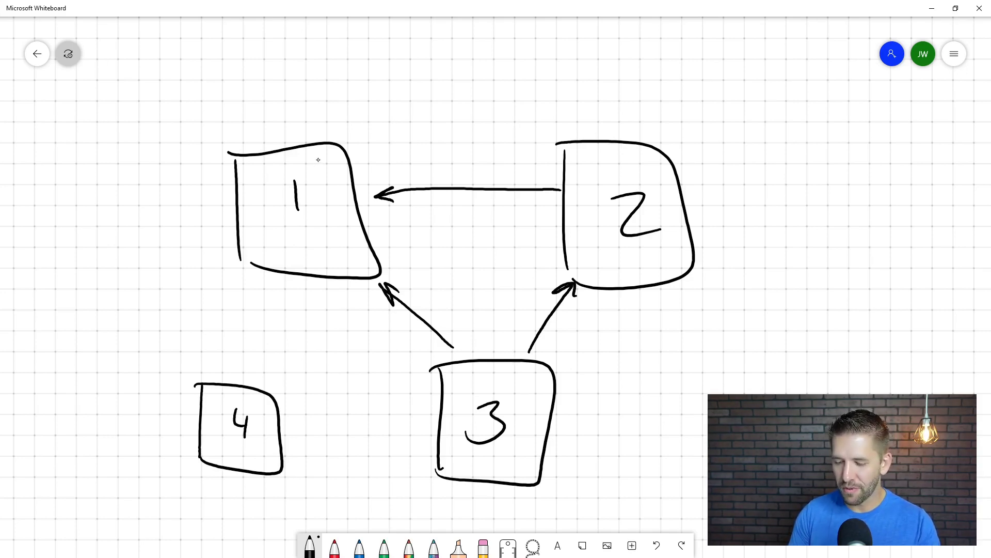
{"action": "left_click_drag", "start_coordinate": [295, 164], "coordinate": [276, 174]}
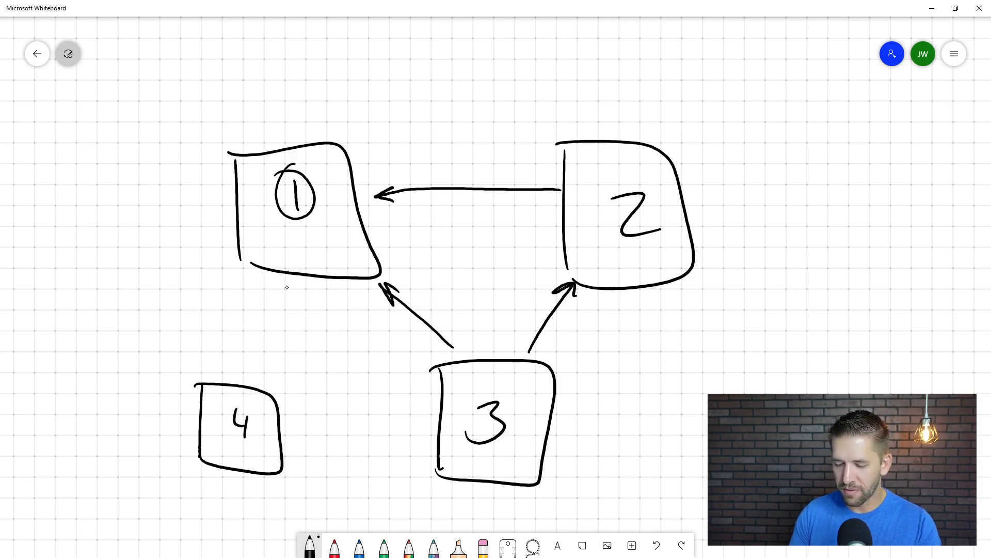
Step: Draw arrows linking box 4 to boxes 1, 2 and 3, and box 1 to box 2
{"action": "mouse_move", "coordinate": [272, 283]}
{"action": "left_mouse_down"}
{"action": "mouse_move", "coordinate": [249, 365]}
{"action": "mouse_move", "coordinate": [266, 345]}
{"action": "left_mouse_up"}
{"action": "left_click_drag", "start_coordinate": [274, 383], "coordinate": [307, 285]}
{"action": "left_click_drag", "start_coordinate": [291, 304], "coordinate": [315, 307]}
{"action": "left_click_drag", "start_coordinate": [293, 422], "coordinate": [433, 433]}
{"action": "left_click_drag", "start_coordinate": [281, 412], "coordinate": [549, 256]}
{"action": "mouse_move", "coordinate": [495, 268]}
{"action": "left_mouse_down"}
{"action": "mouse_move", "coordinate": [549, 255]}
{"action": "mouse_move", "coordinate": [538, 272]}
{"action": "left_mouse_up"}
{"action": "mouse_move", "coordinate": [381, 223]}
{"action": "left_mouse_down"}
{"action": "mouse_move", "coordinate": [555, 215]}
{"action": "mouse_move", "coordinate": [534, 230]}
{"action": "left_mouse_up"}
{"action": "left_click_drag", "start_coordinate": [410, 203], "coordinate": [411, 227]}
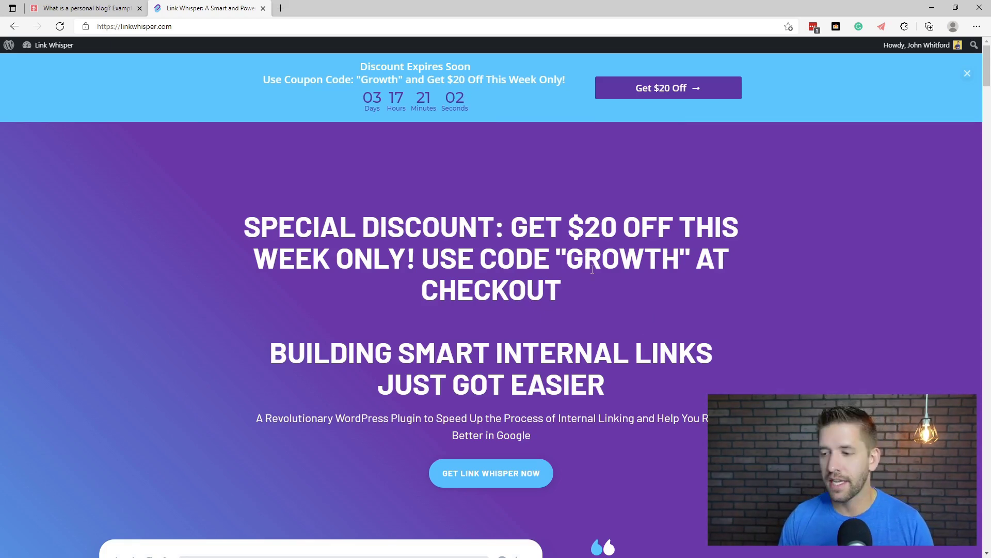
Step: Read down linkwhisper.com past the highlighted headlines to 'Get Internal Link Suggestions for Other Sites You Own'
{"action": "scroll", "coordinate": [594, 272], "scroll_direction": "down", "scroll_amount": 2}
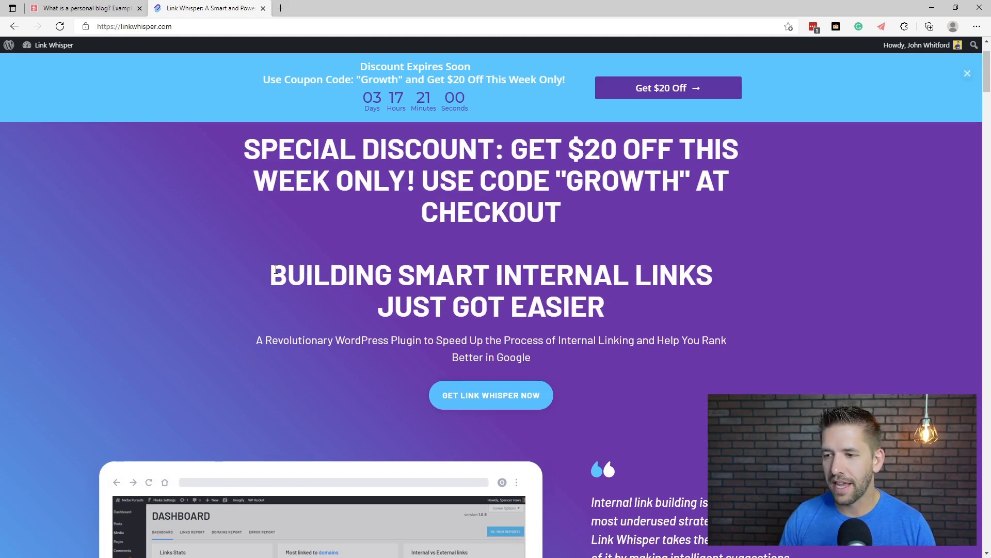
{"action": "left_click_drag", "start_coordinate": [278, 270], "coordinate": [617, 321]}
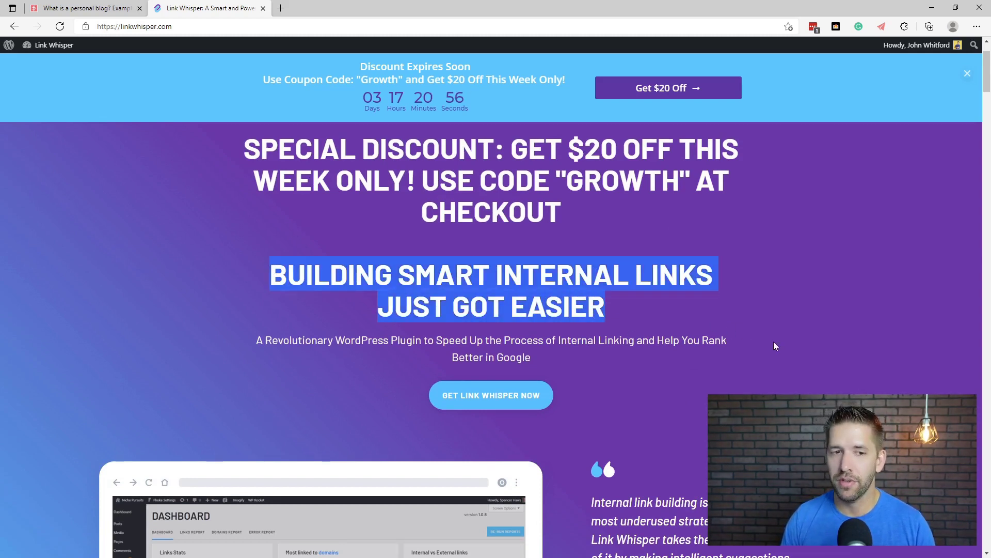
{"action": "scroll", "coordinate": [777, 344], "scroll_direction": "down", "scroll_amount": 6}
{"action": "scroll", "coordinate": [356, 305], "scroll_direction": "down", "scroll_amount": 6}
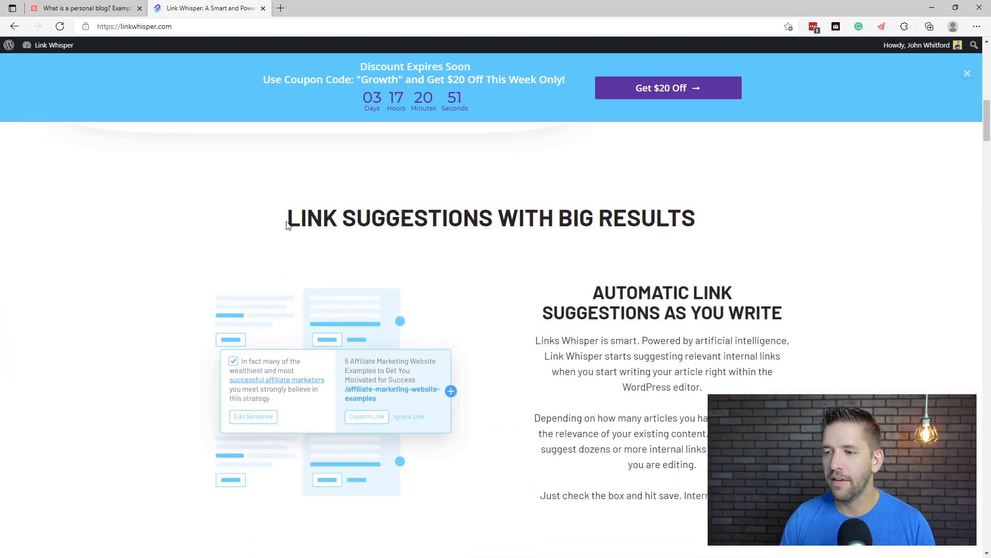
{"action": "left_click_drag", "start_coordinate": [288, 221], "coordinate": [490, 222]}
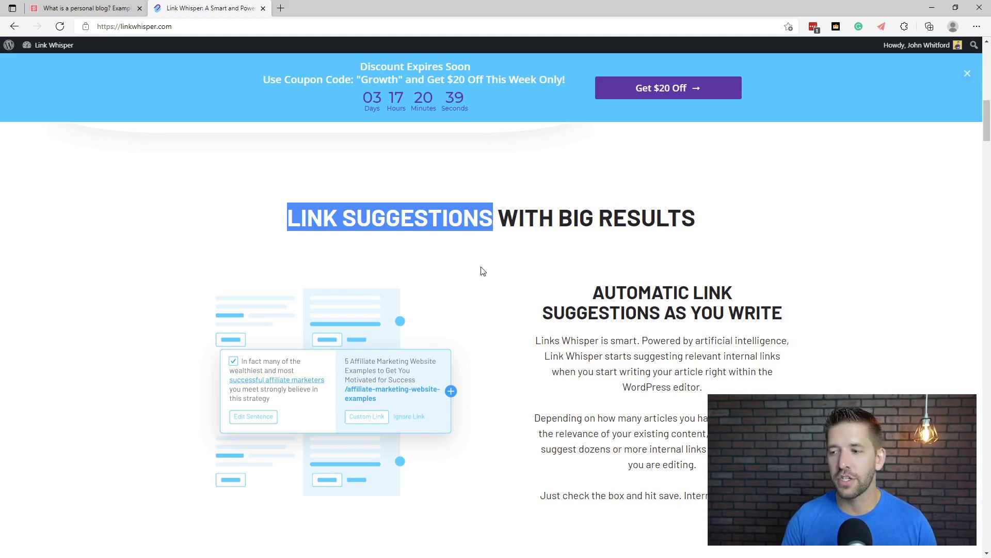
{"action": "left_click", "coordinate": [497, 298]}
{"action": "scroll", "coordinate": [504, 298], "scroll_direction": "down", "scroll_amount": 5}
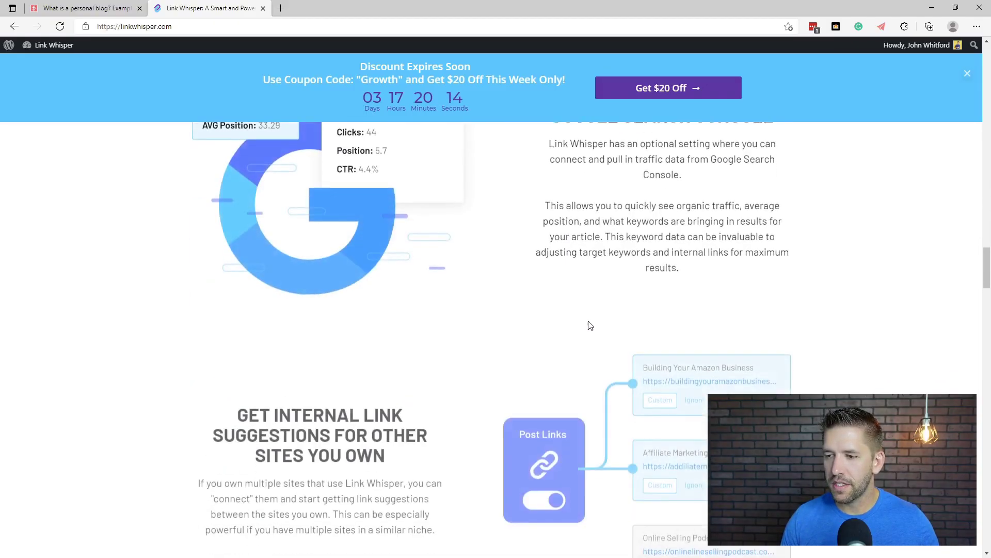
{"action": "scroll", "coordinate": [568, 314], "scroll_direction": "down", "scroll_amount": 3}
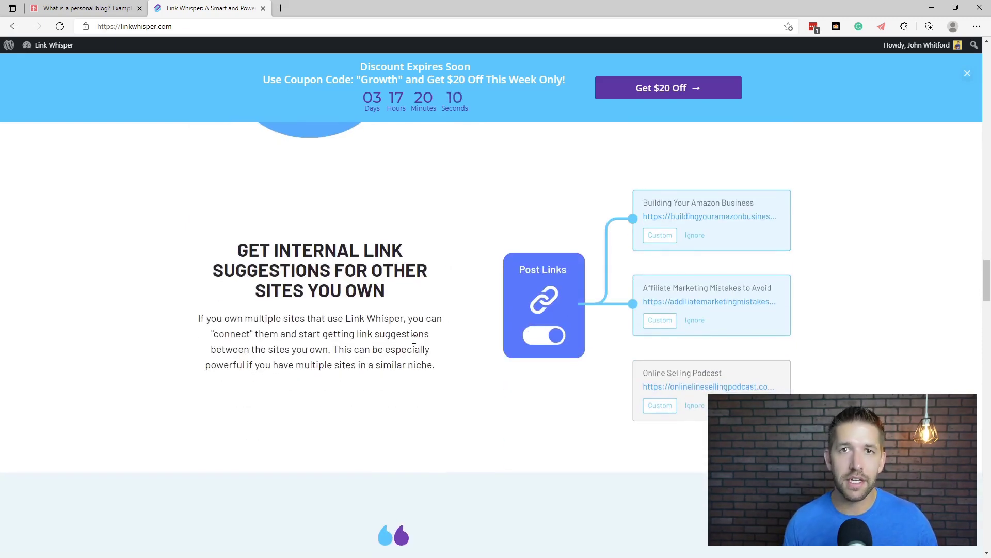
Step: Switch to the 'What is a personal blog?' post and read through it to the footer
{"action": "left_click", "coordinate": [96, 10]}
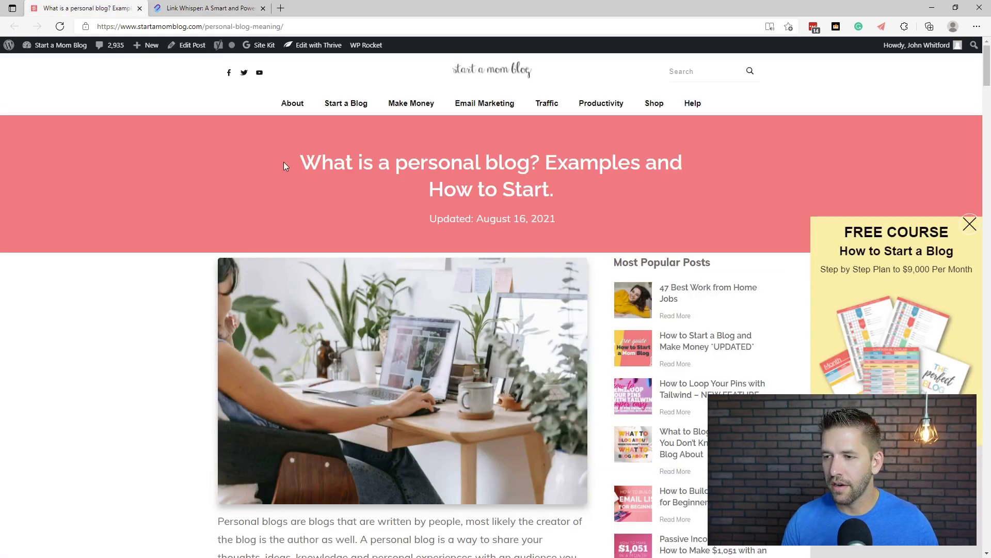
{"action": "left_click_drag", "start_coordinate": [299, 163], "coordinate": [604, 190]}
{"action": "left_click", "coordinate": [604, 191]}
{"action": "scroll", "coordinate": [604, 191], "scroll_direction": "down", "scroll_amount": 1}
{"action": "scroll", "coordinate": [603, 191], "scroll_direction": "down", "scroll_amount": 5}
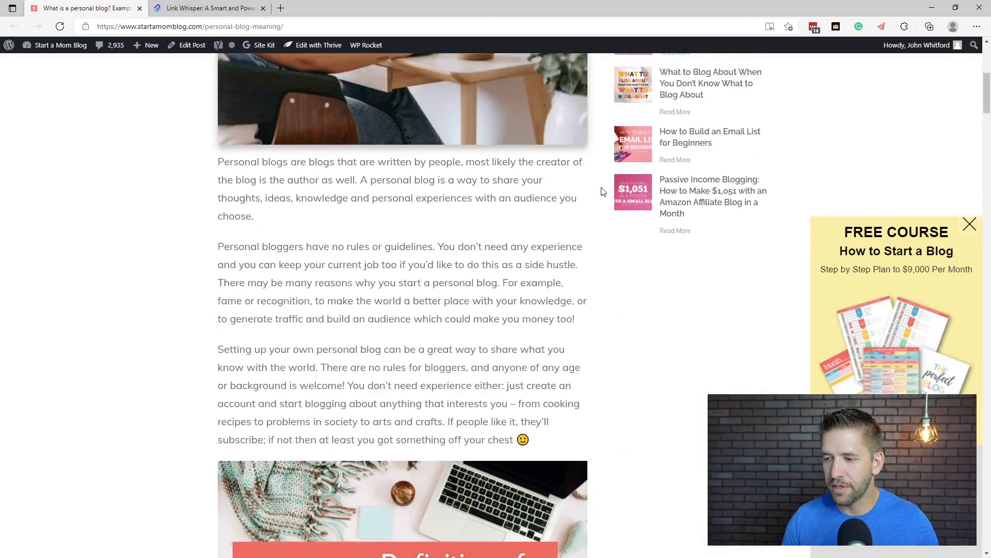
{"action": "scroll", "coordinate": [588, 191], "scroll_direction": "up", "scroll_amount": 3}
{"action": "scroll", "coordinate": [525, 235], "scroll_direction": "up", "scroll_amount": 3}
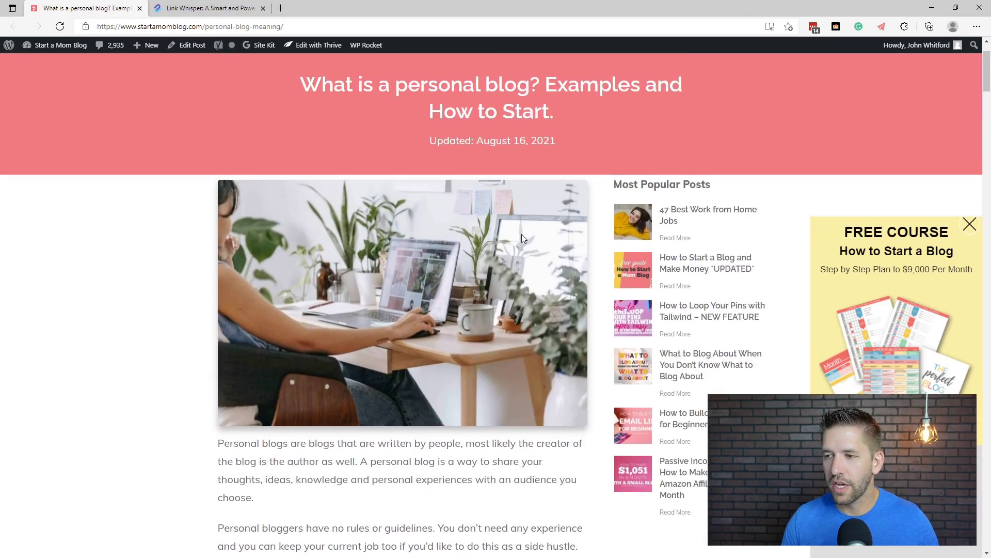
{"action": "scroll", "coordinate": [428, 212], "scroll_direction": "down", "scroll_amount": 6}
{"action": "scroll", "coordinate": [425, 212], "scroll_direction": "down", "scroll_amount": 12}
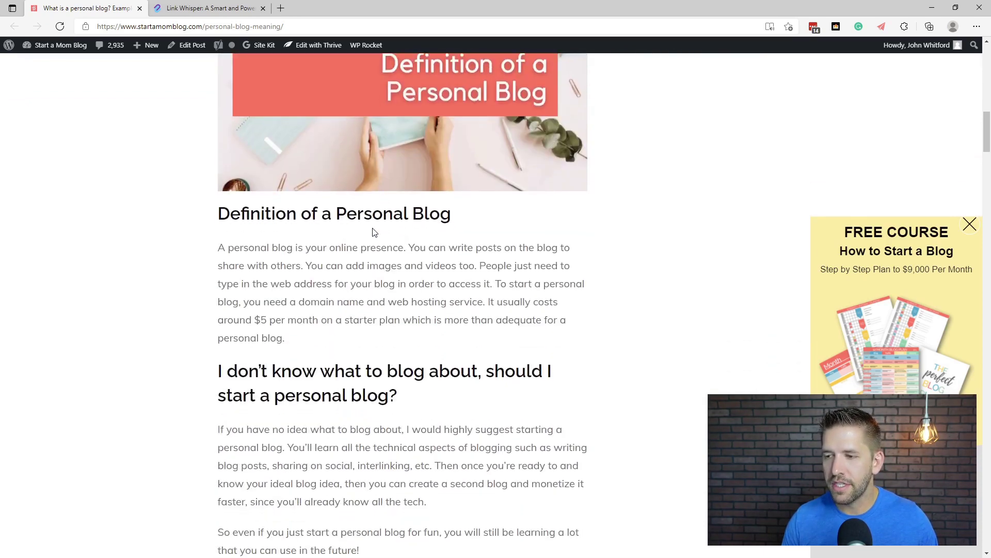
{"action": "scroll", "coordinate": [370, 228], "scroll_direction": "down", "scroll_amount": 10}
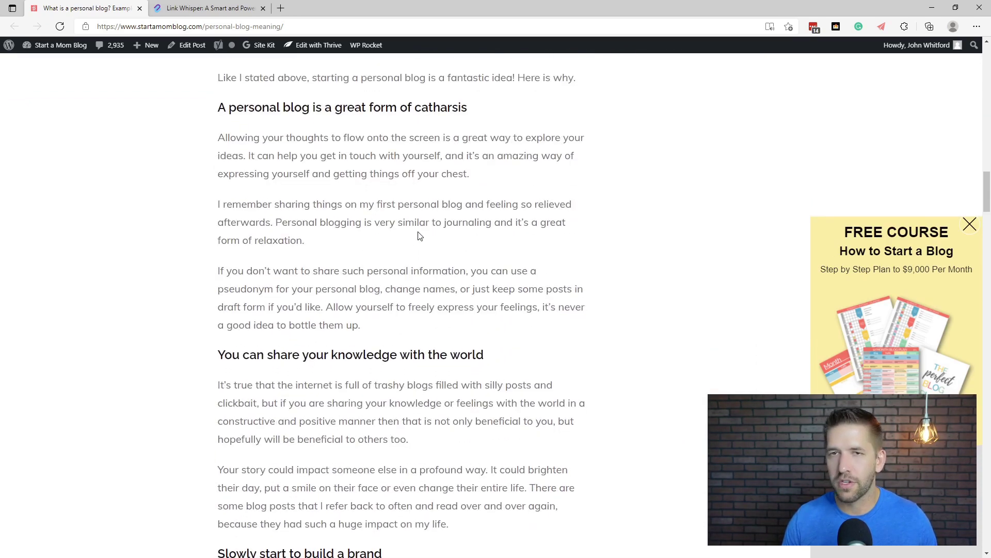
{"action": "scroll", "coordinate": [418, 236], "scroll_direction": "down", "scroll_amount": 12}
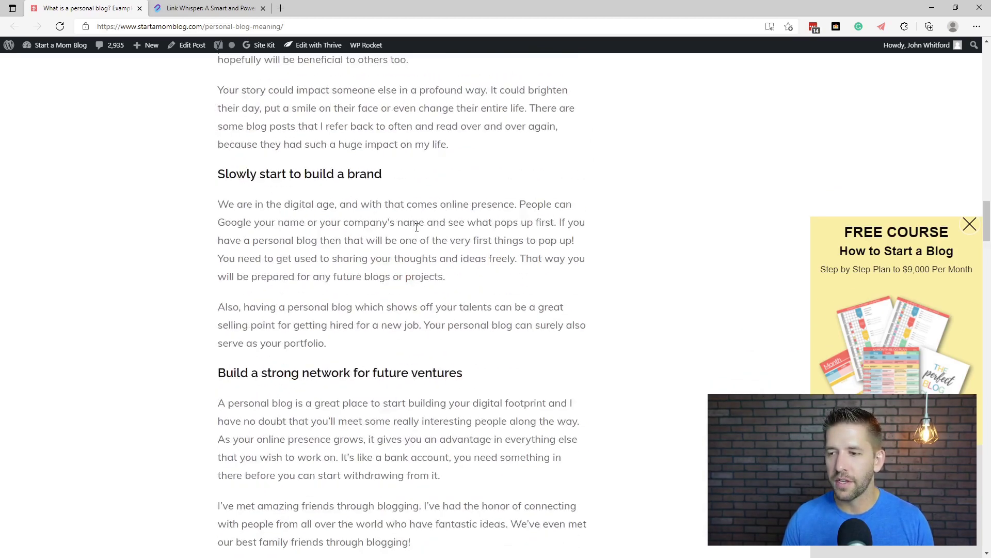
{"action": "scroll", "coordinate": [361, 300], "scroll_direction": "down", "scroll_amount": 20}
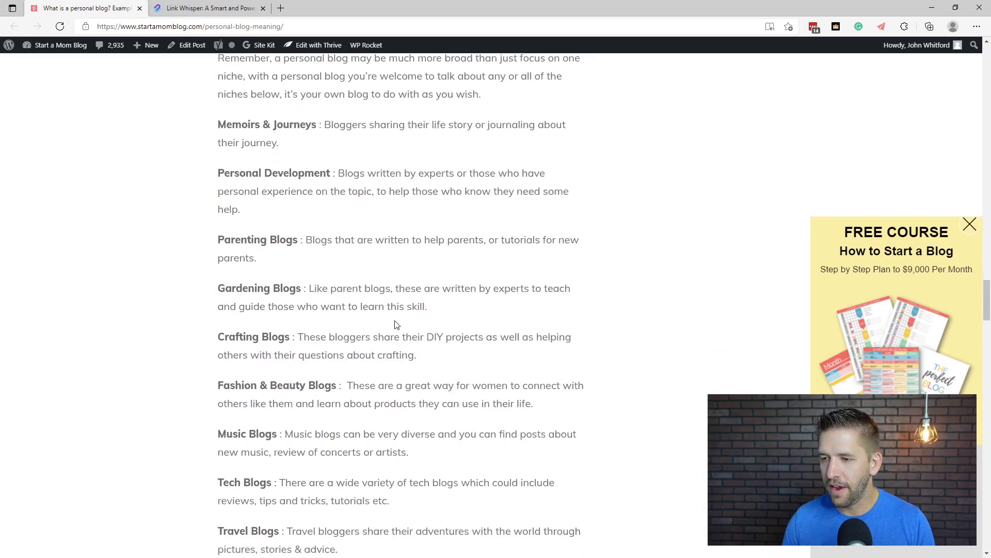
{"action": "scroll", "coordinate": [396, 321], "scroll_direction": "down", "scroll_amount": 20}
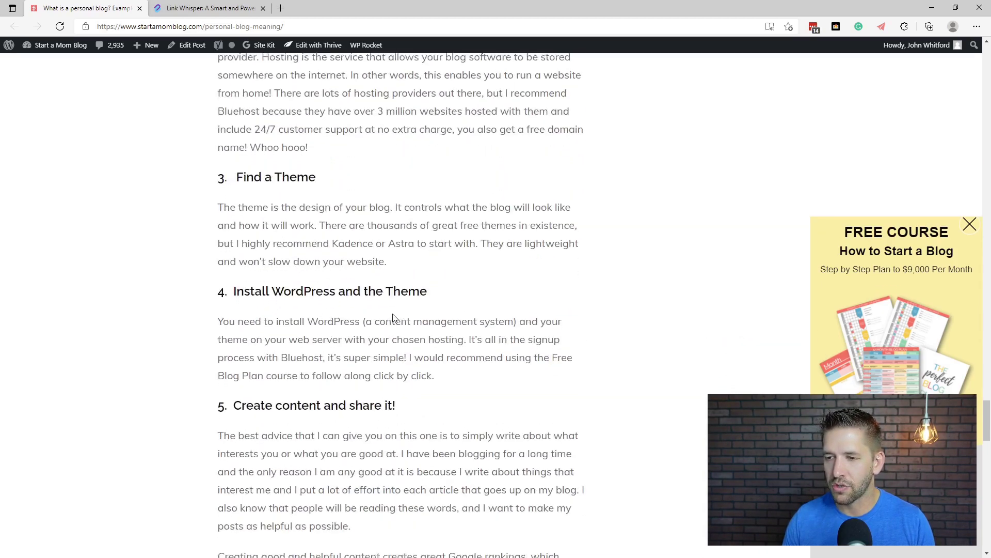
{"action": "scroll", "coordinate": [394, 317], "scroll_direction": "down", "scroll_amount": 15}
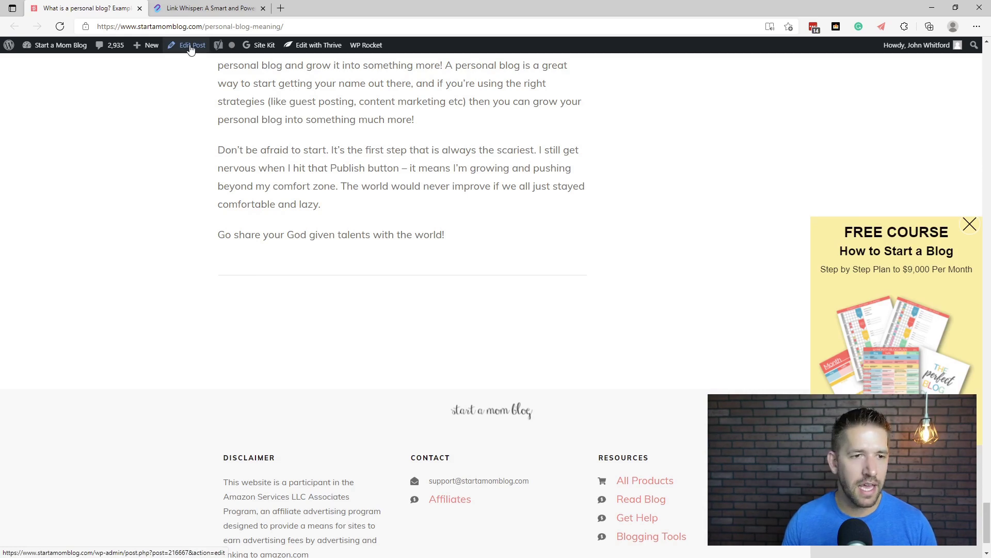
Step: Open the personal blog post in the block editor and dismiss the welcome guide
{"action": "left_click", "coordinate": [190, 49]}
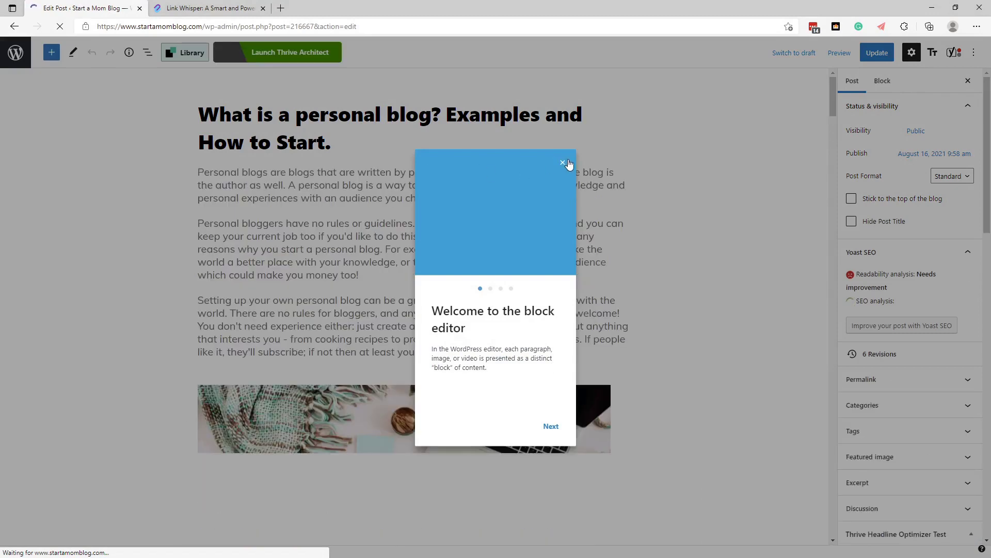
{"action": "left_click", "coordinate": [563, 164]}
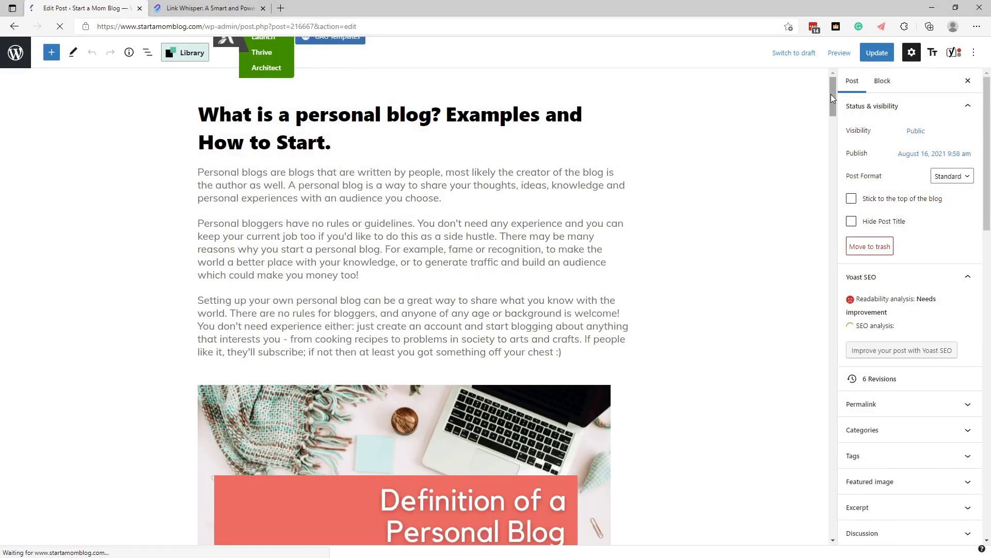
{"action": "left_click_drag", "start_coordinate": [832, 98], "coordinate": [834, 136]}
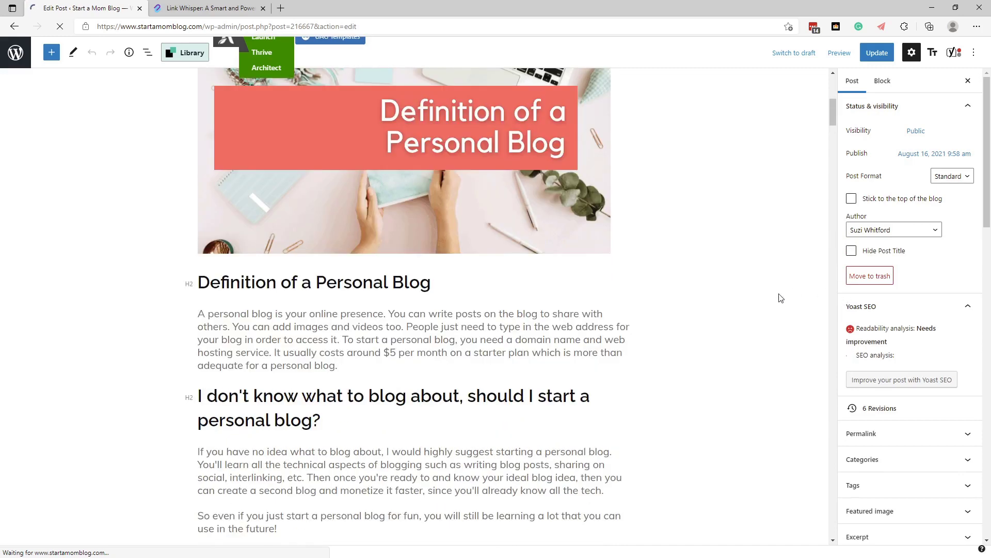
Step: Scroll down to Link Whisper's Add Internal Outbound Links suggestions
{"action": "scroll", "coordinate": [847, 263], "scroll_direction": "down", "scroll_amount": 7}
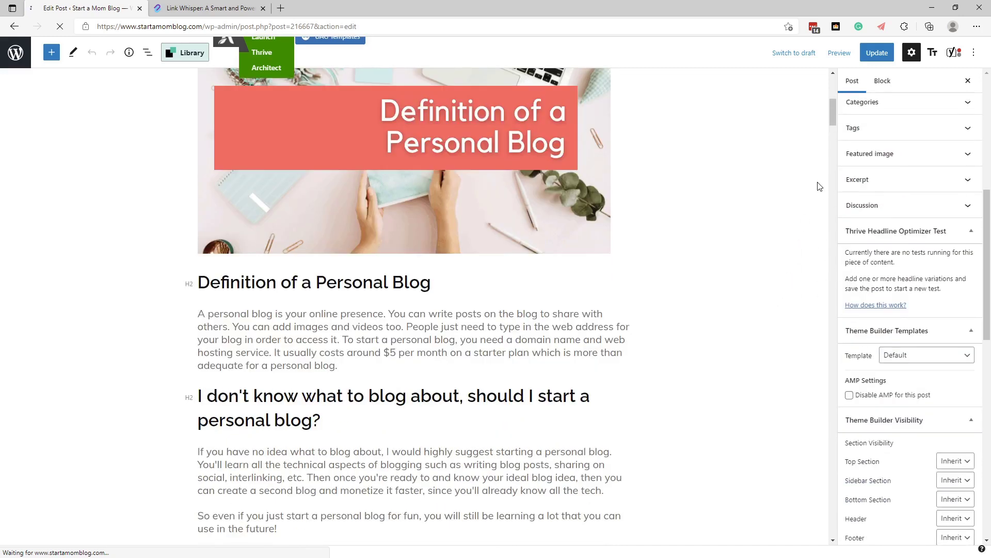
{"action": "scroll", "coordinate": [835, 134], "scroll_direction": "down", "scroll_amount": 20}
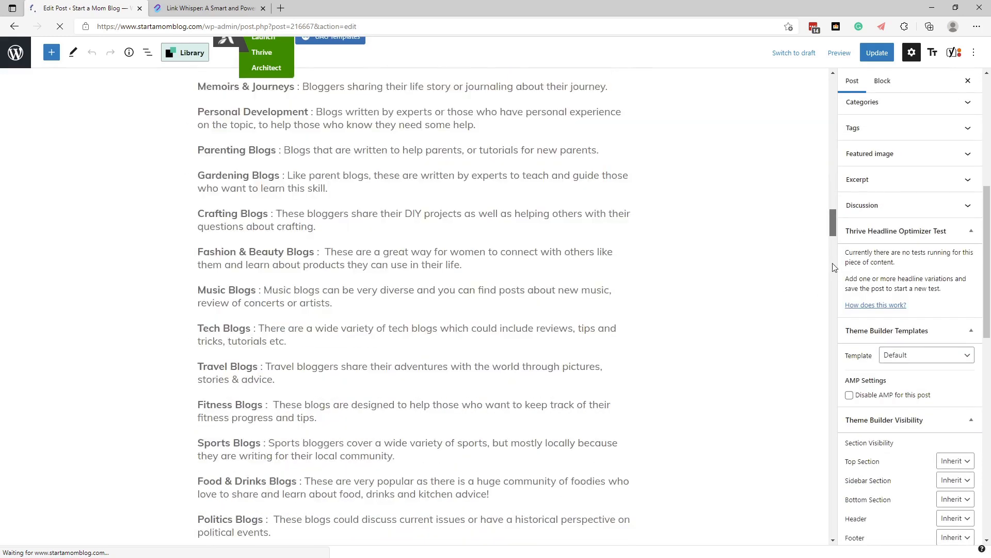
{"action": "scroll", "coordinate": [835, 274], "scroll_direction": "down", "scroll_amount": 20}
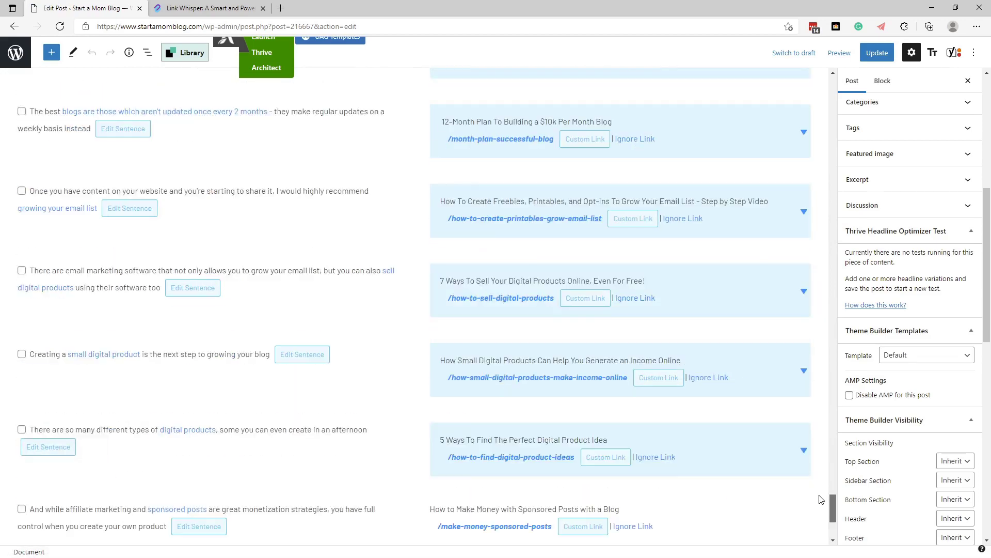
{"action": "scroll", "coordinate": [821, 494], "scroll_direction": "up", "scroll_amount": 20}
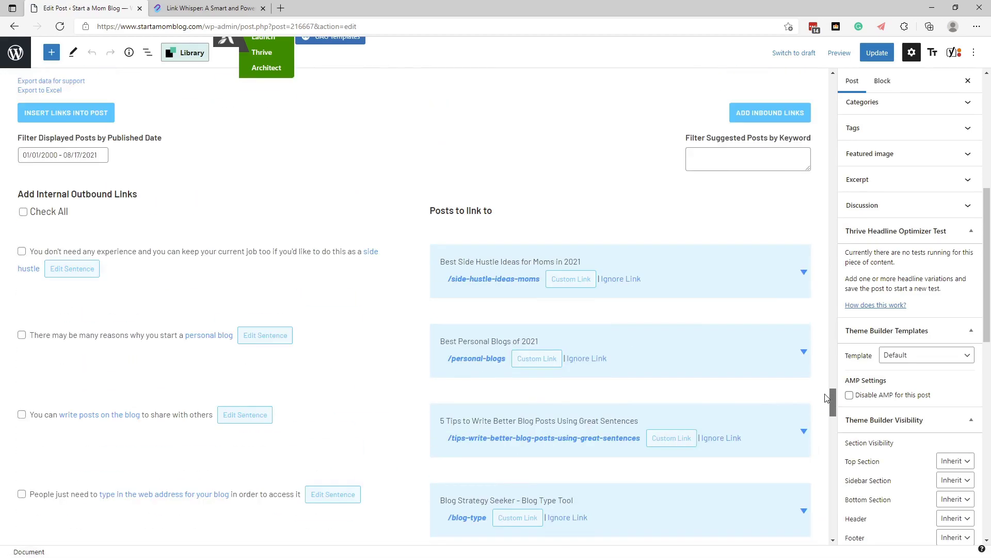
{"action": "scroll", "coordinate": [826, 398], "scroll_direction": "up", "scroll_amount": 3}
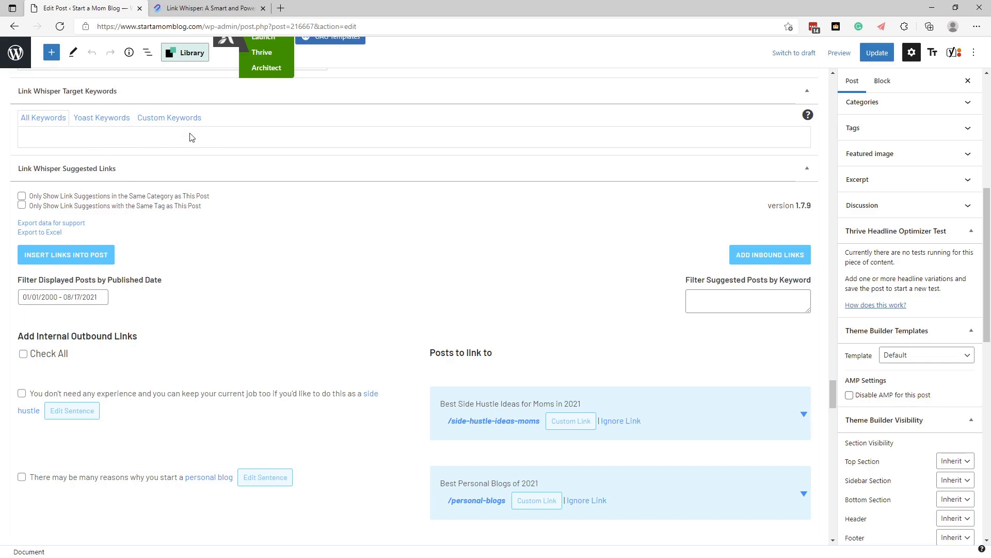
{"action": "scroll", "coordinate": [175, 305], "scroll_direction": "down", "scroll_amount": 2}
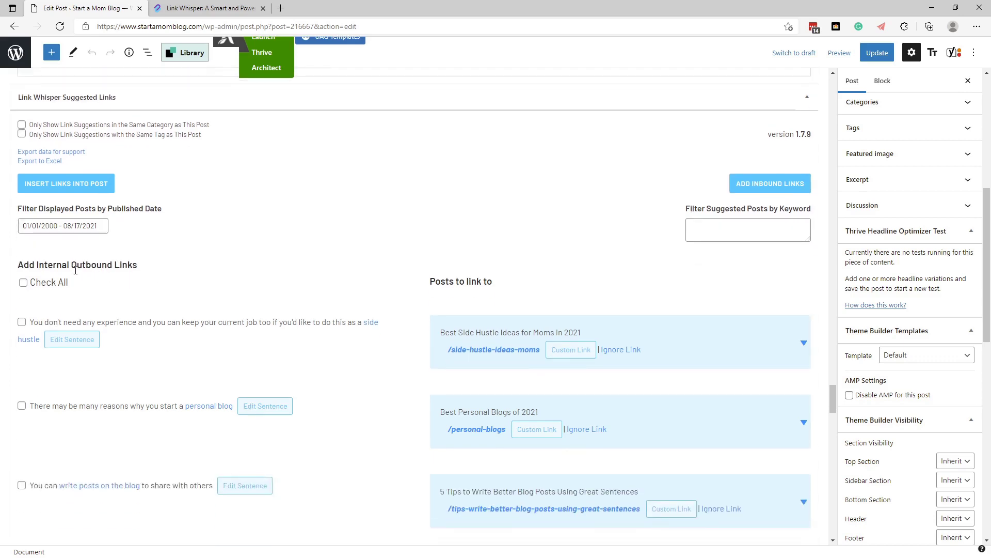
{"action": "left_click_drag", "start_coordinate": [20, 266], "coordinate": [143, 266]}
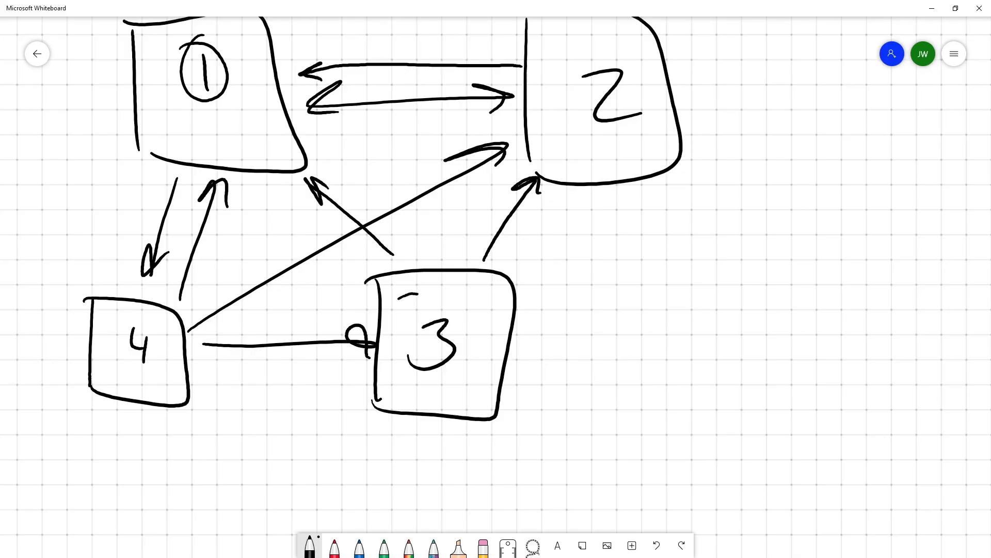
Step: Circle the 3 in box 3 and draw extra arrows from box 3 to boxes 2, 1 and 4
{"action": "mouse_move", "coordinate": [417, 293]}
{"action": "left_mouse_down"}
{"action": "mouse_move", "coordinate": [419, 393]}
{"action": "mouse_move", "coordinate": [432, 296]}
{"action": "left_mouse_up"}
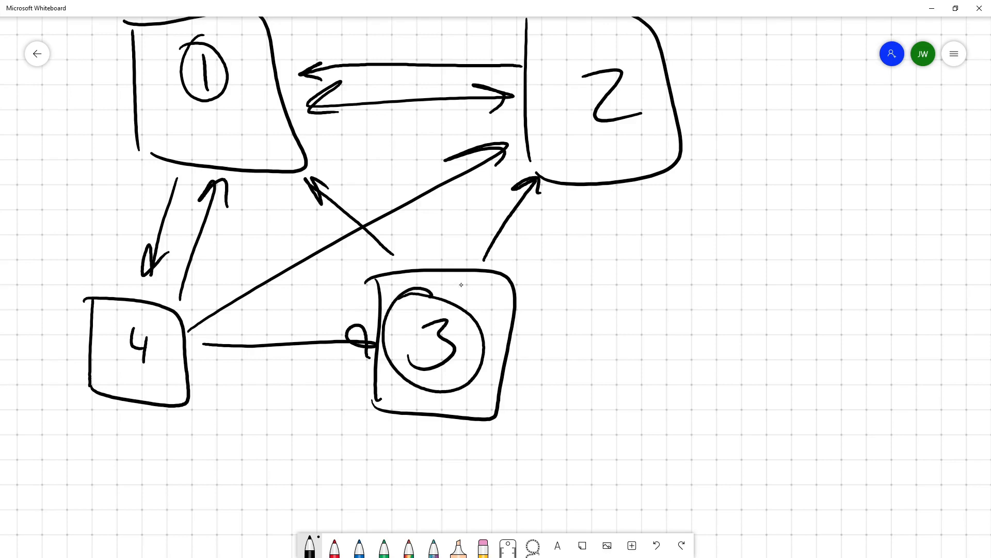
{"action": "mouse_move", "coordinate": [489, 259]}
{"action": "left_mouse_down"}
{"action": "mouse_move", "coordinate": [555, 184]}
{"action": "mouse_move", "coordinate": [552, 205]}
{"action": "left_mouse_up"}
{"action": "mouse_move", "coordinate": [398, 260]}
{"action": "left_mouse_down"}
{"action": "mouse_move", "coordinate": [314, 187]}
{"action": "mouse_move", "coordinate": [330, 193]}
{"action": "left_mouse_up"}
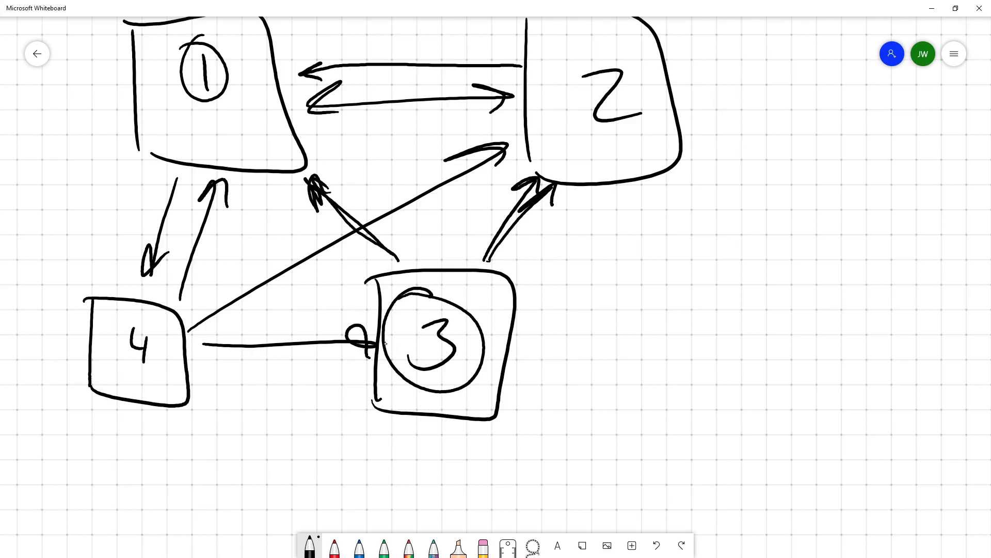
{"action": "mouse_move", "coordinate": [375, 303]}
{"action": "left_mouse_down"}
{"action": "mouse_move", "coordinate": [258, 311]}
{"action": "mouse_move", "coordinate": [251, 298]}
{"action": "left_mouse_up"}
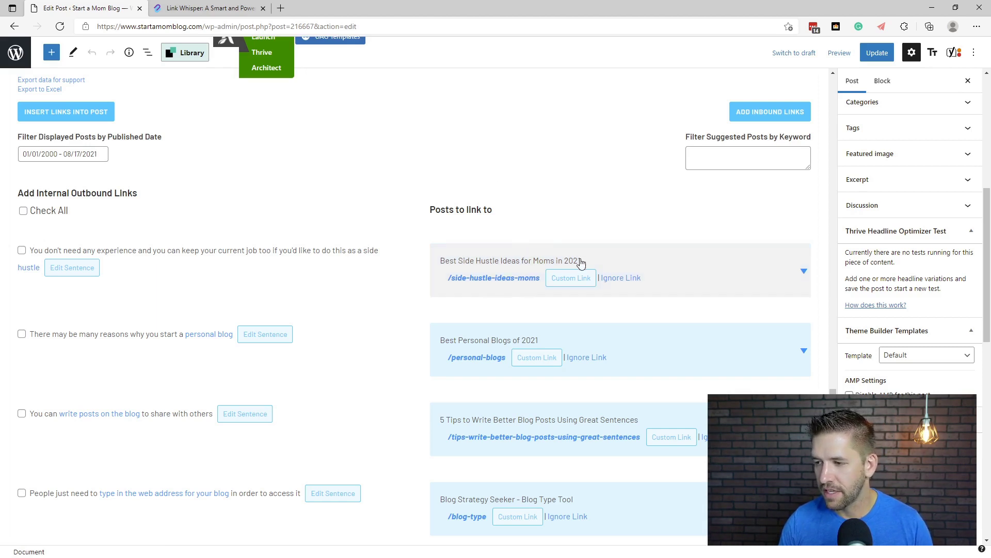
Step: Tick the suggested links for the side hustle, personal blog (/personal-blogs) and Free Blog Plan (/start) sentences
{"action": "left_click", "coordinate": [23, 252]}
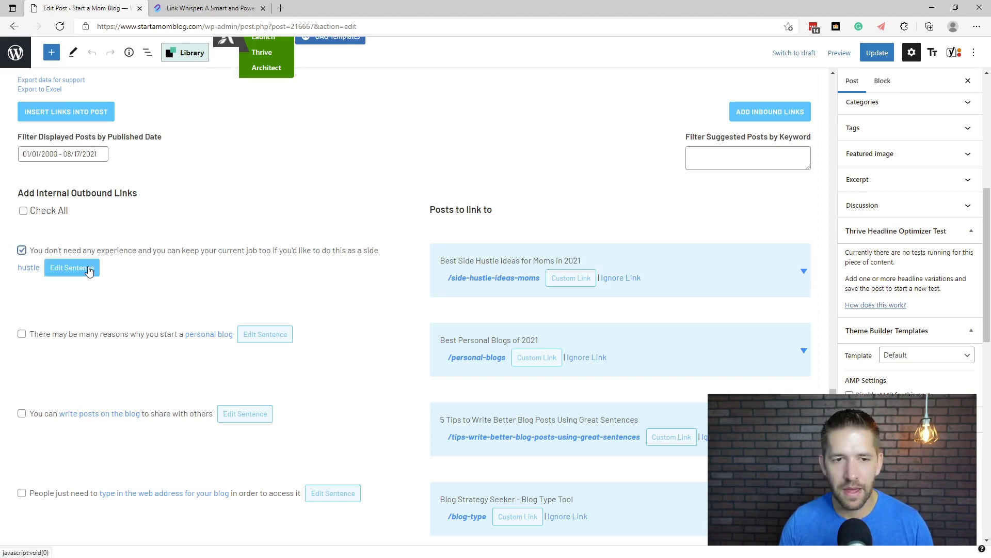
{"action": "scroll", "coordinate": [175, 274], "scroll_direction": "down", "scroll_amount": 3}
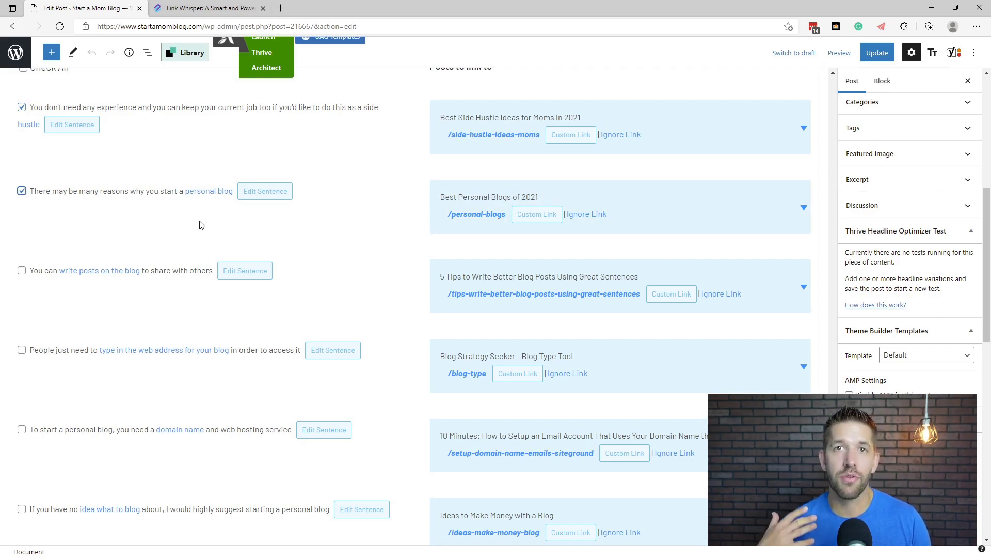
{"action": "scroll", "coordinate": [127, 252], "scroll_direction": "down", "scroll_amount": 3}
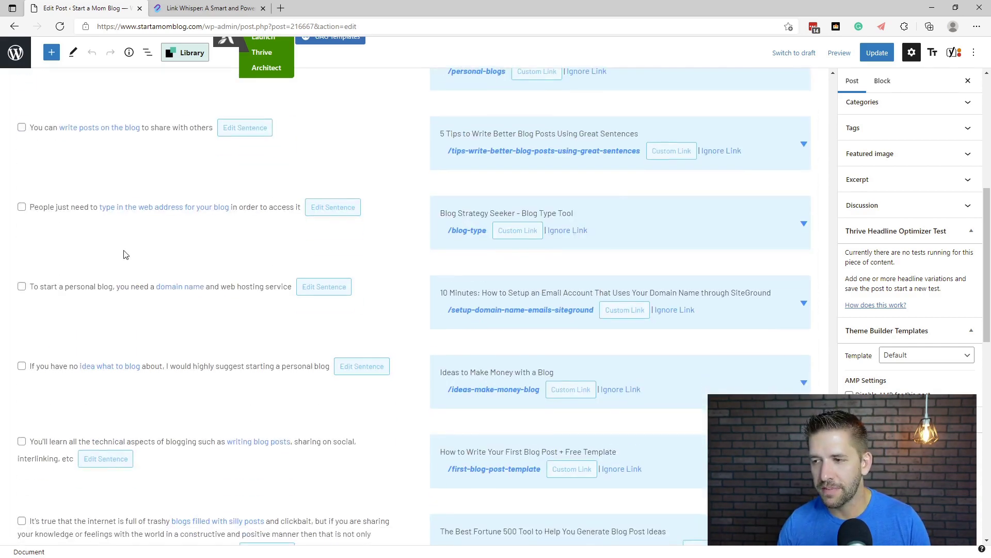
{"action": "scroll", "coordinate": [133, 206], "scroll_direction": "up", "scroll_amount": 1}
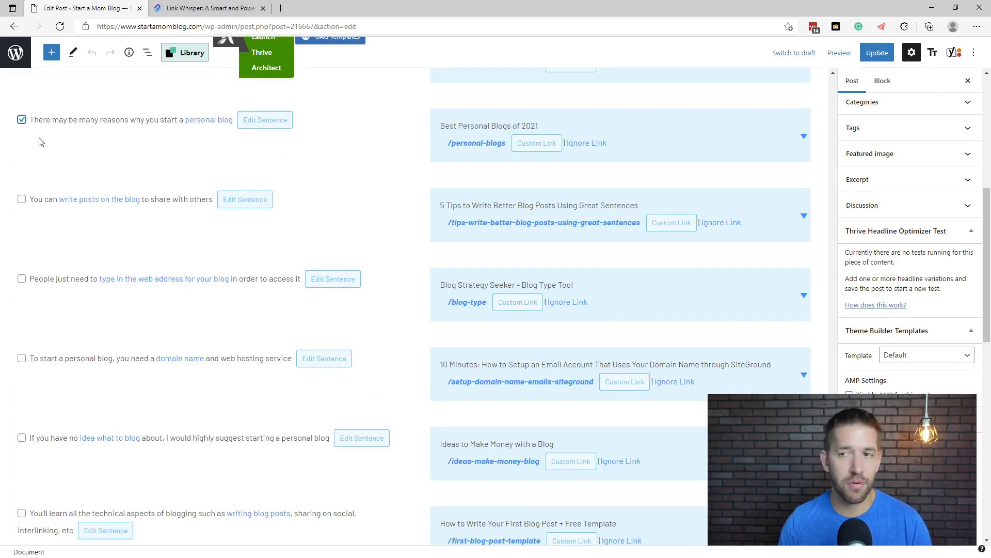
{"action": "scroll", "coordinate": [110, 163], "scroll_direction": "up", "scroll_amount": 1}
{"action": "scroll", "coordinate": [268, 260], "scroll_direction": "down", "scroll_amount": 10}
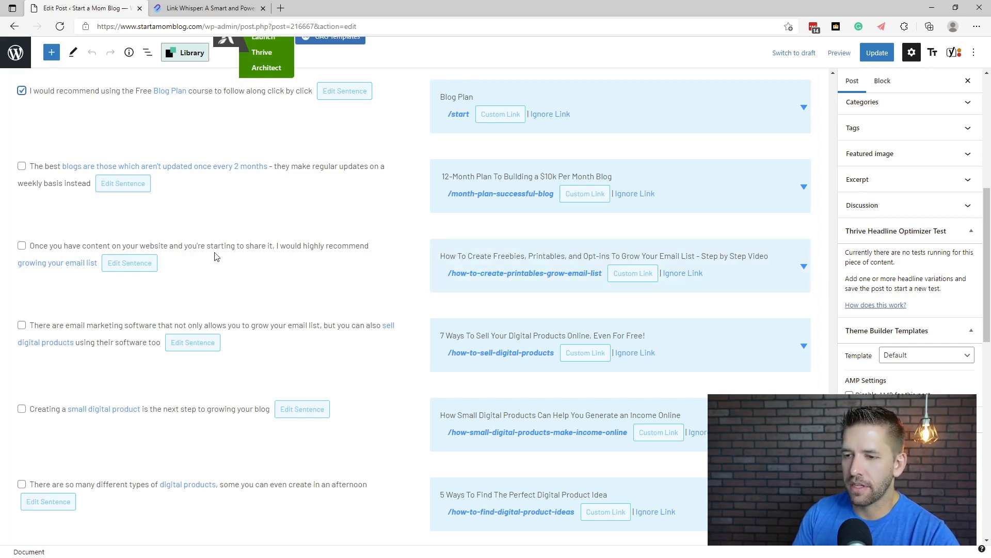
Step: Insert 'building a valuable free printable and' into the email-list sentence and save it
{"action": "left_click", "coordinate": [138, 269]}
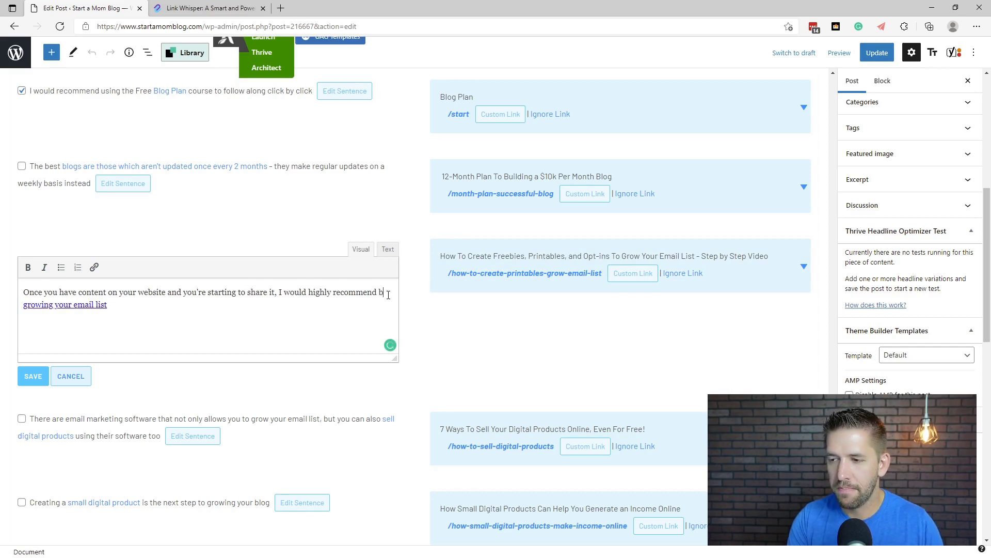
{"action": "type", "text": "ilding a "}
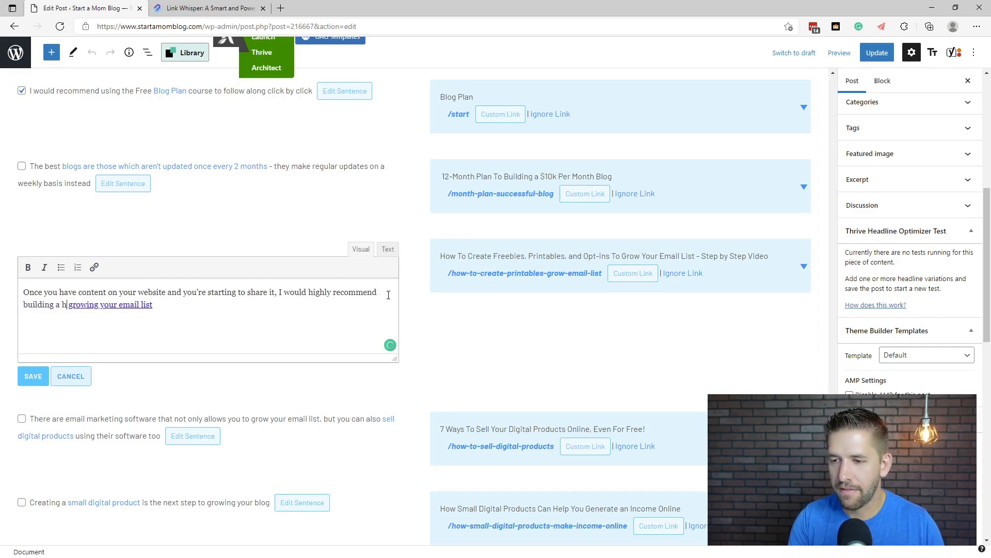
{"action": "type", "text": "valuable free pr"}
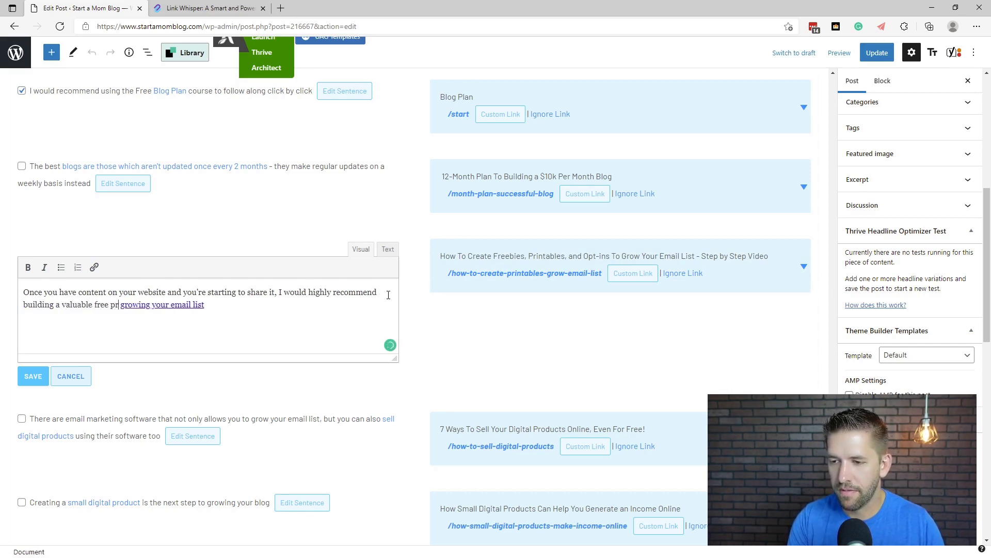
{"action": "type", "text": "intable and"}
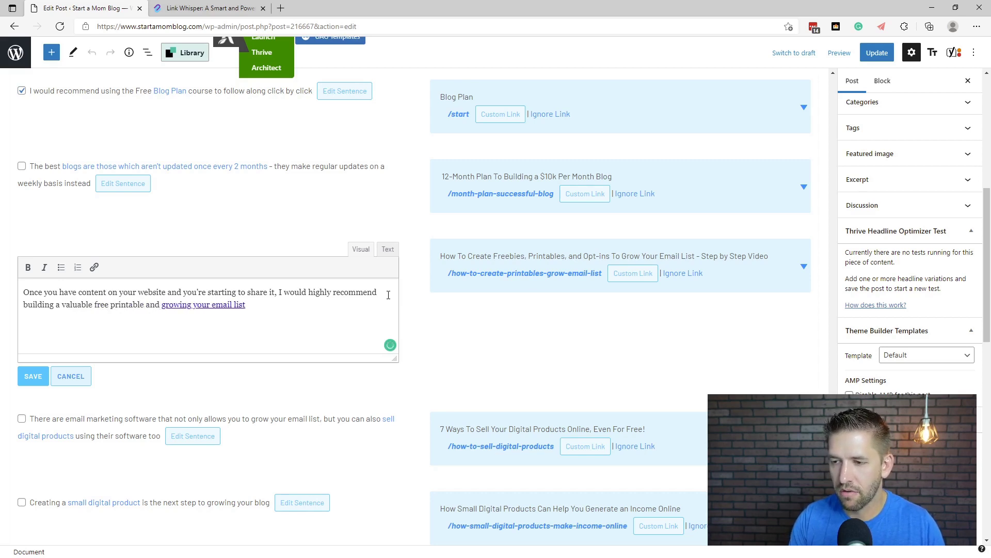
{"action": "key", "text": "End"}
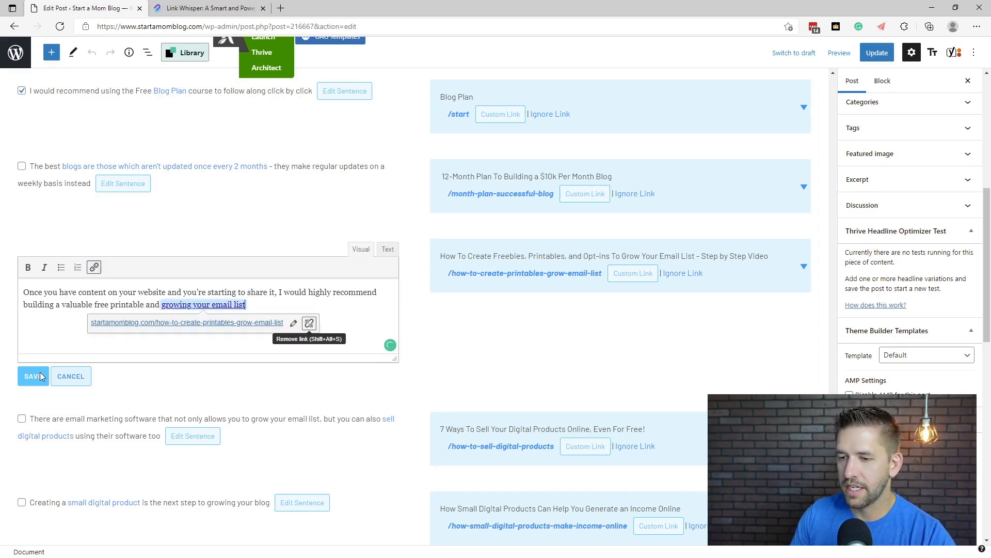
{"action": "left_click", "coordinate": [41, 376]}
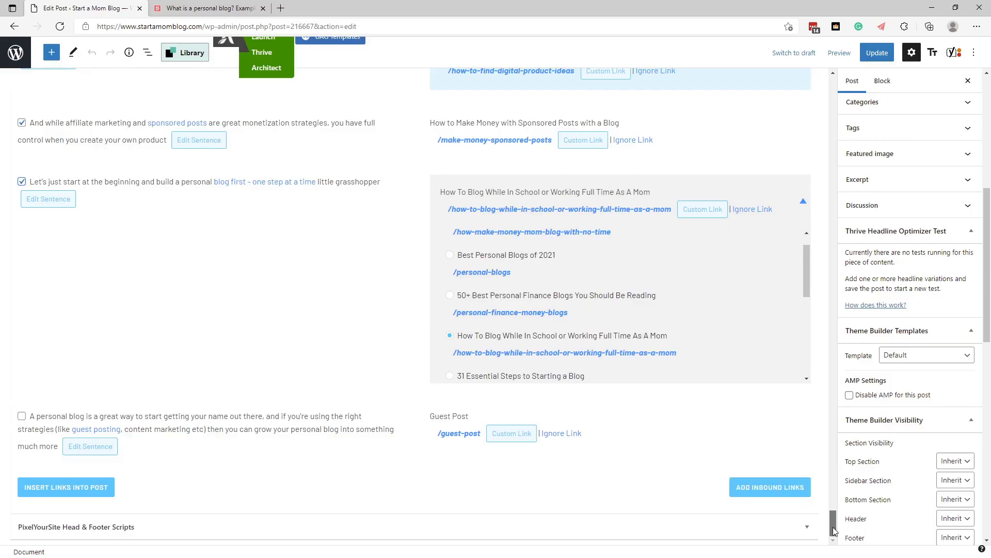
Step: Scroll back through the chosen Link Whisper link suggestions
{"action": "left_click_drag", "start_coordinate": [832, 527], "coordinate": [830, 479]}
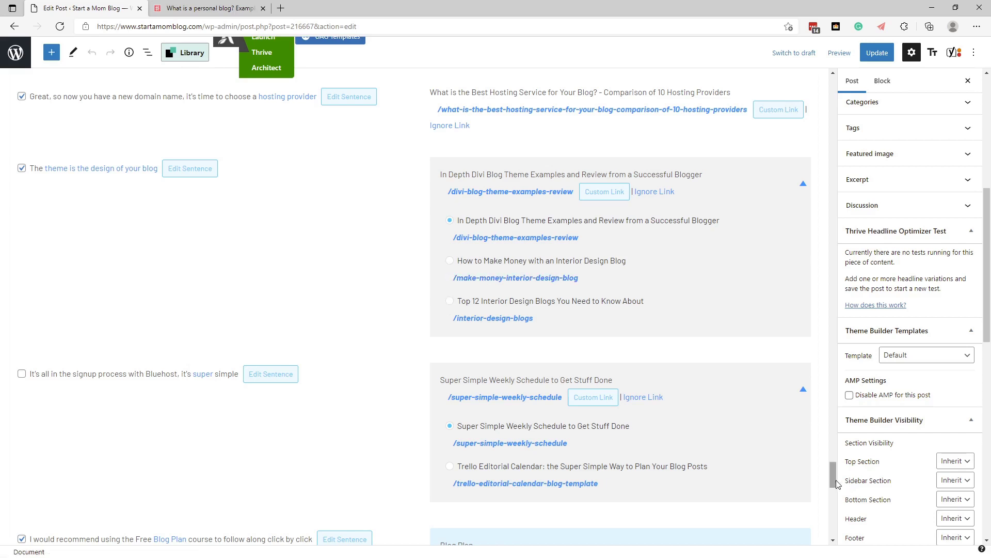
{"action": "left_click_drag", "start_coordinate": [833, 484], "coordinate": [831, 534]}
Step: Look over the live 'What is a personal blog?' post by scrolling down through it
{"action": "left_click", "coordinate": [246, 15]}
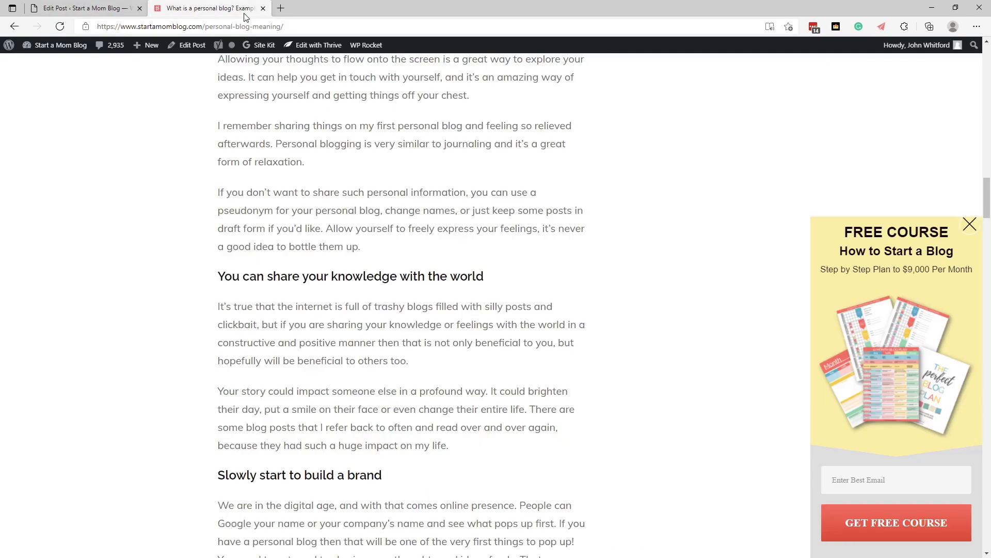
{"action": "left_click_drag", "start_coordinate": [987, 208], "coordinate": [983, 107]}
{"action": "scroll", "coordinate": [652, 277], "scroll_direction": "down", "scroll_amount": 20}
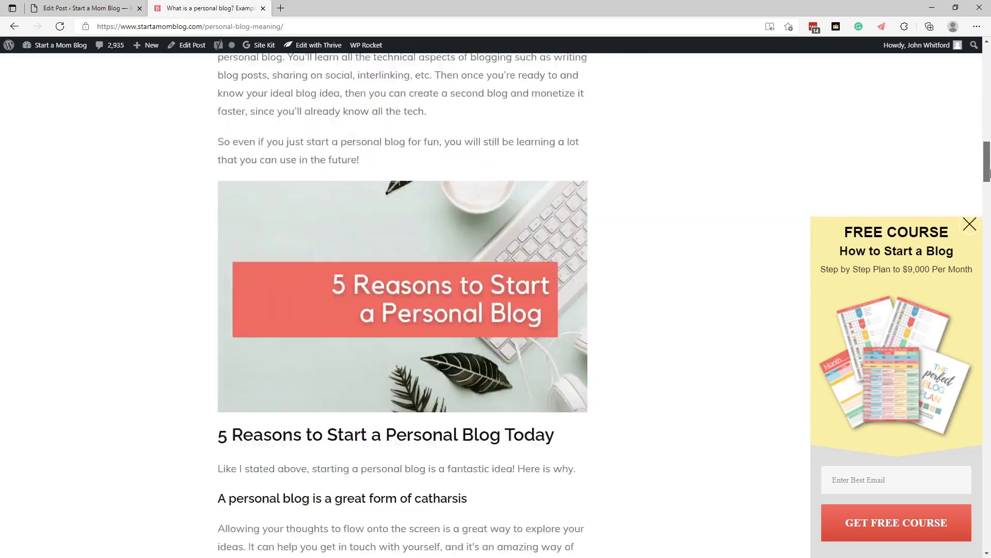
{"action": "scroll", "coordinate": [652, 277], "scroll_direction": "down", "scroll_amount": 2}
Step: Back in the editor, insert the checked link suggestions into the post and dismiss the Success message
{"action": "left_click", "coordinate": [88, 9]}
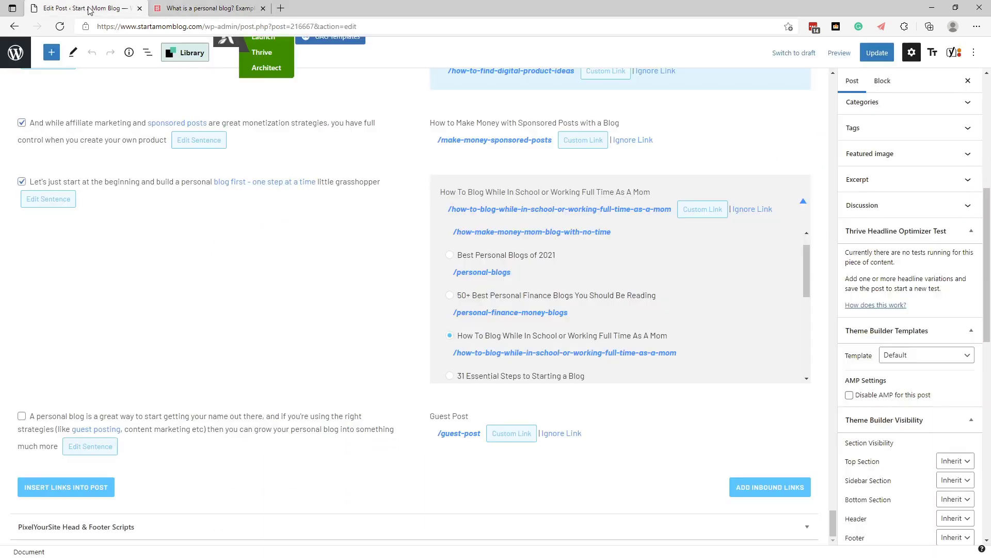
{"action": "left_click", "coordinate": [67, 492]}
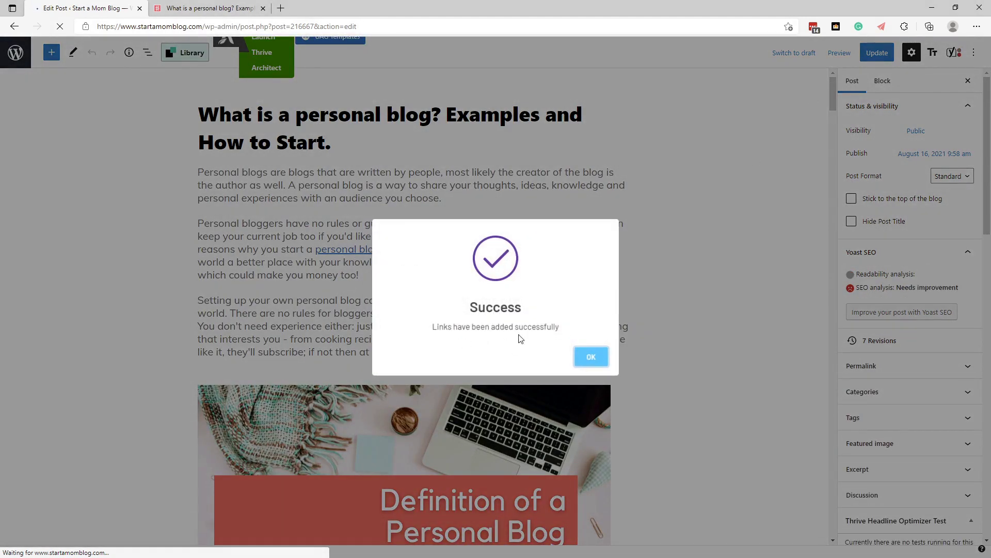
{"action": "left_click", "coordinate": [591, 356]}
Step: Duplicate the live post tab and close the free course popup on the original page
{"action": "left_click", "coordinate": [222, 9]}
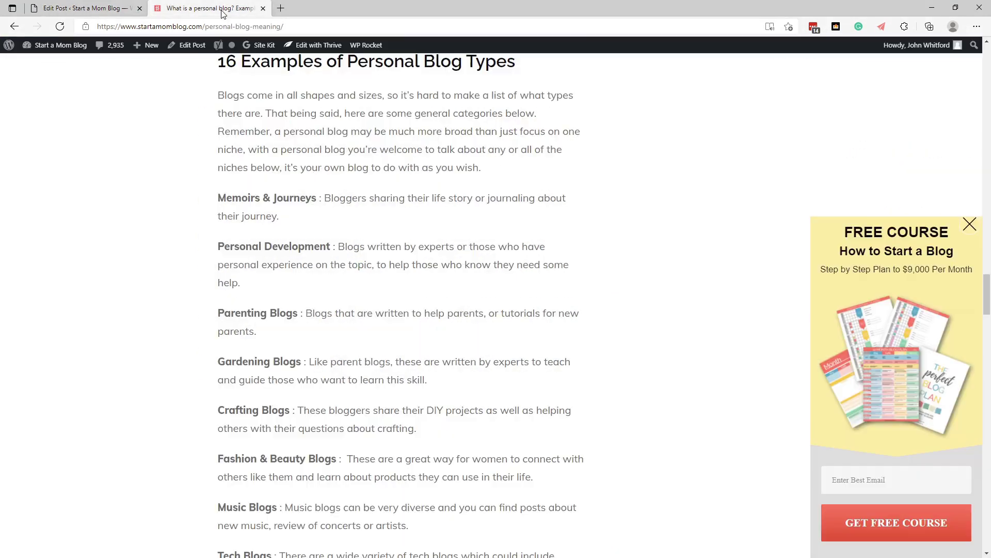
{"action": "right_click", "coordinate": [223, 13]}
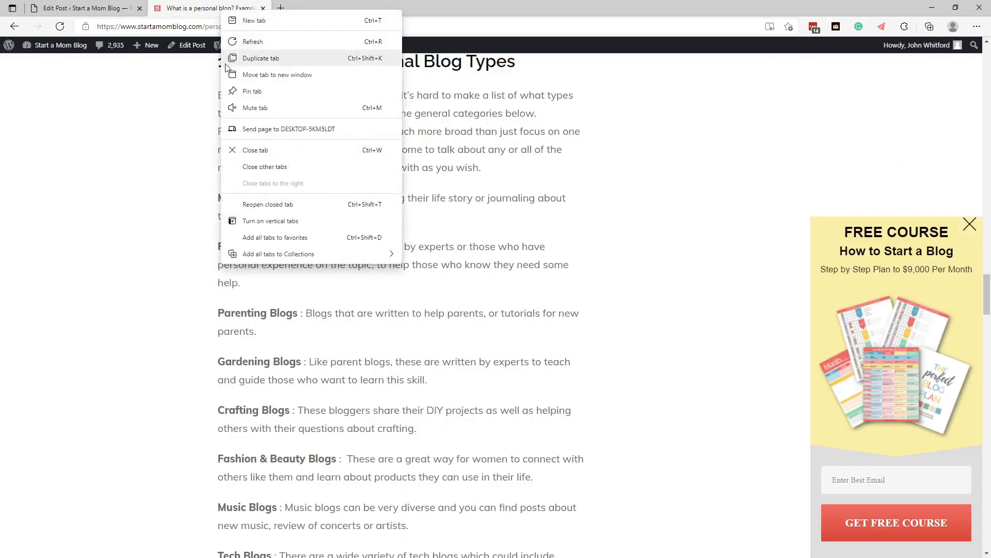
{"action": "left_click", "coordinate": [259, 59]}
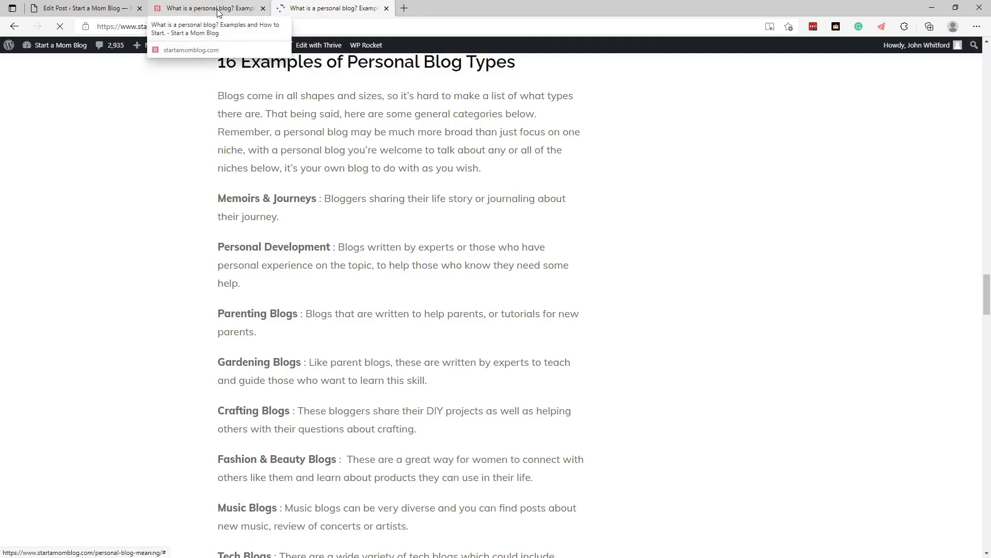
{"action": "left_click", "coordinate": [218, 13]}
{"action": "scroll", "coordinate": [422, 171], "scroll_direction": "up", "scroll_amount": 7}
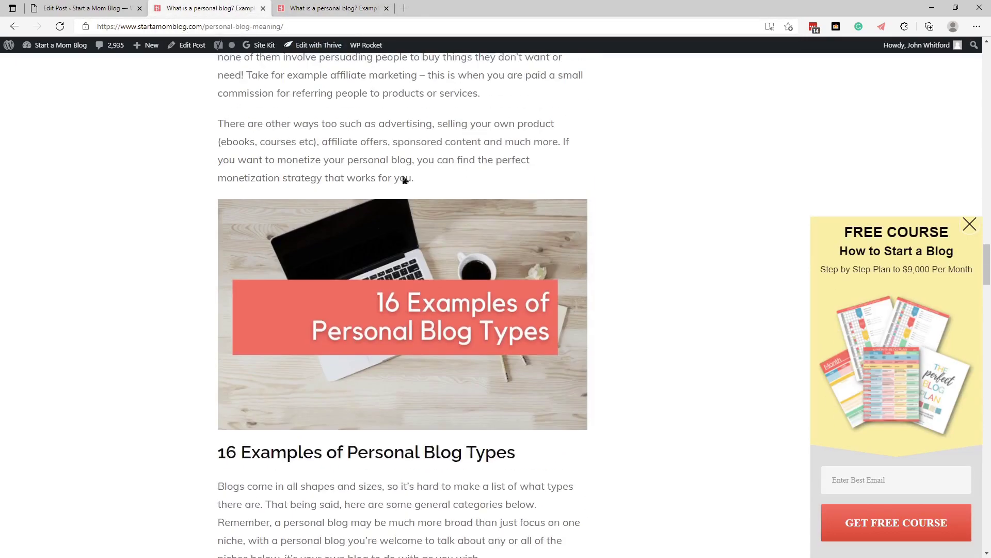
{"action": "scroll", "coordinate": [421, 171], "scroll_direction": "up", "scroll_amount": 20}
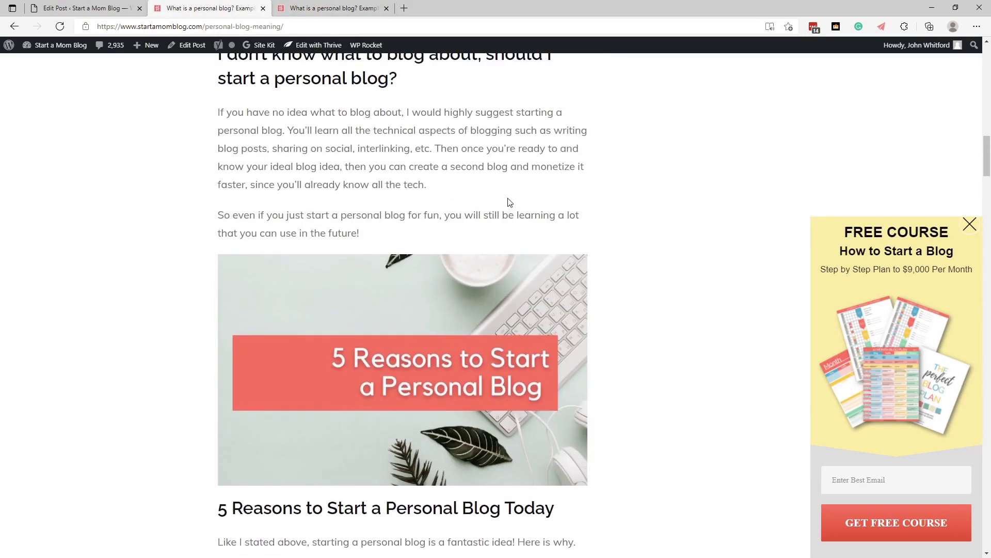
{"action": "scroll", "coordinate": [498, 212], "scroll_direction": "up", "scroll_amount": 4}
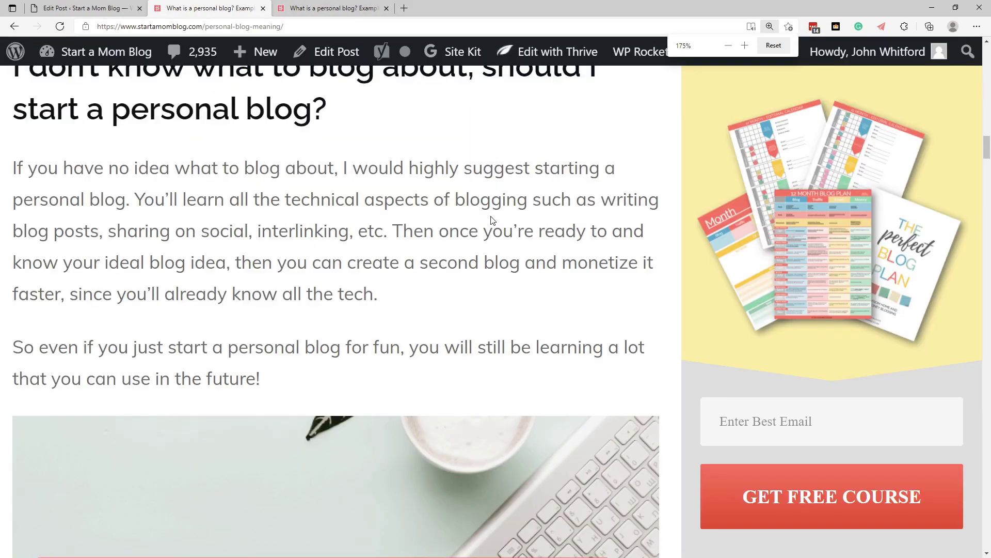
{"action": "scroll", "coordinate": [490, 221], "scroll_direction": "down", "scroll_amount": 1}
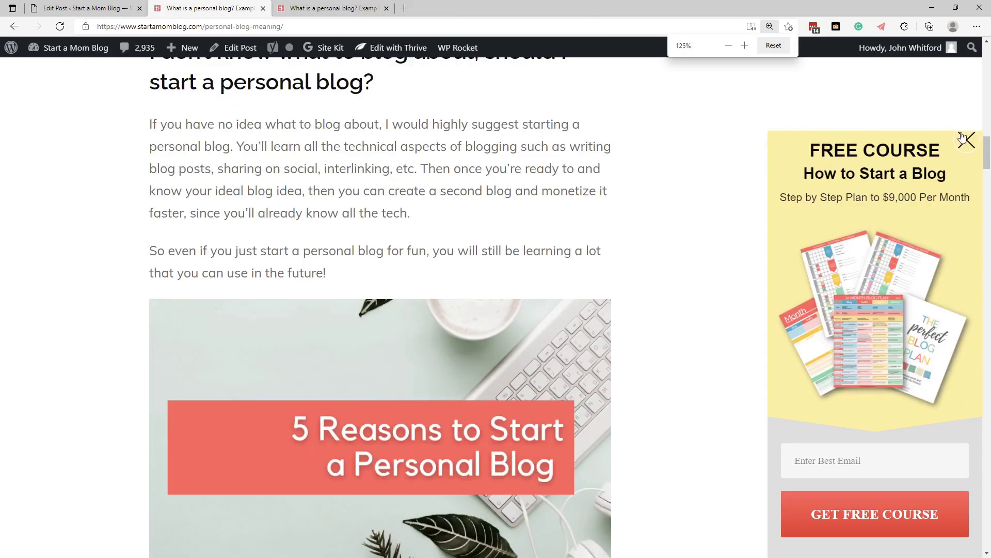
{"action": "left_click", "coordinate": [964, 139]}
{"action": "scroll", "coordinate": [509, 237], "scroll_direction": "up", "scroll_amount": 15}
{"action": "scroll", "coordinate": [511, 240], "scroll_direction": "down", "scroll_amount": 5}
{"action": "scroll", "coordinate": [510, 240], "scroll_direction": "down", "scroll_amount": 15}
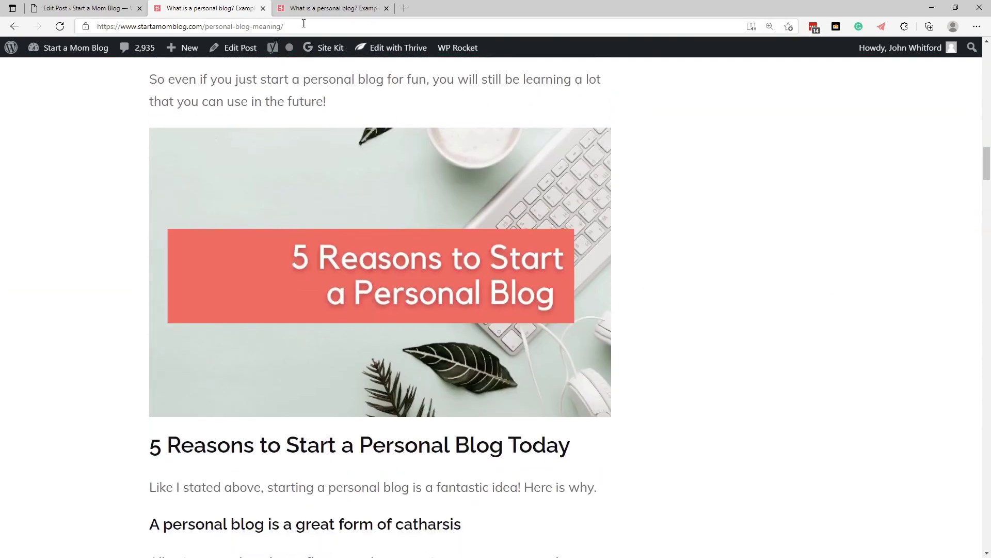
Step: Read the refreshed duplicate post down to its closing paragraph and footer, with the new links showing
{"action": "left_click", "coordinate": [330, 8]}
{"action": "scroll", "coordinate": [487, 224], "scroll_direction": "down", "scroll_amount": 2}
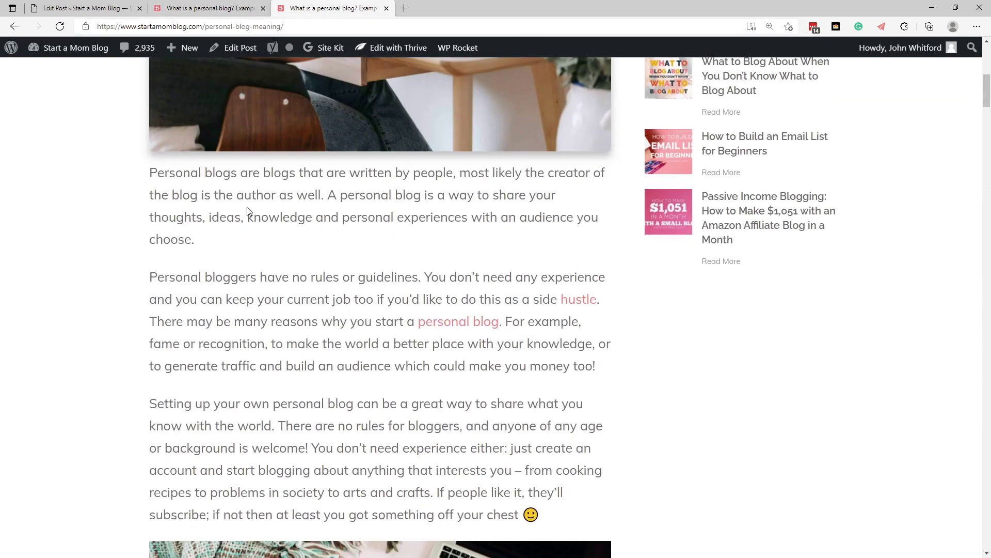
{"action": "scroll", "coordinate": [238, 208], "scroll_direction": "down", "scroll_amount": 3}
{"action": "scroll", "coordinate": [501, 164], "scroll_direction": "down", "scroll_amount": 12}
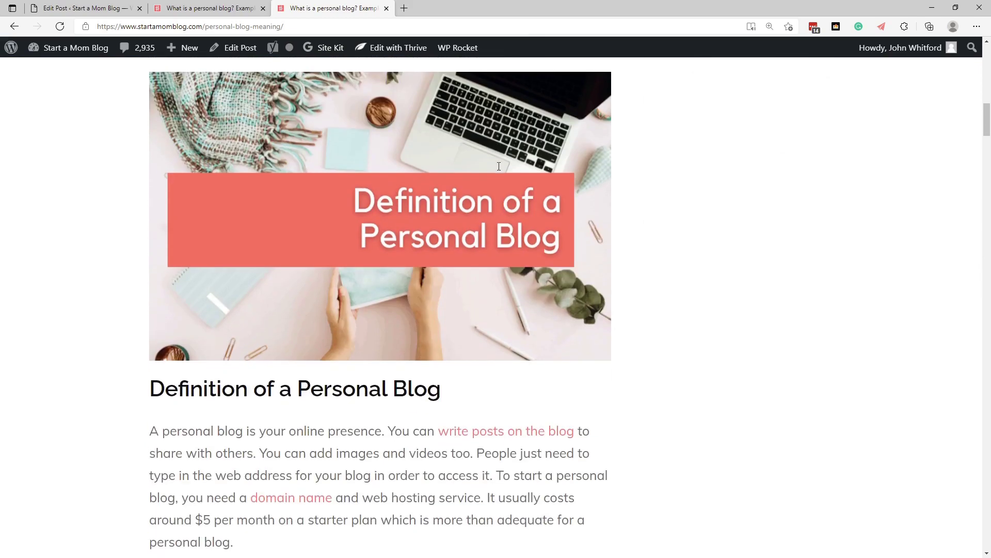
{"action": "scroll", "coordinate": [346, 164], "scroll_direction": "down", "scroll_amount": 10}
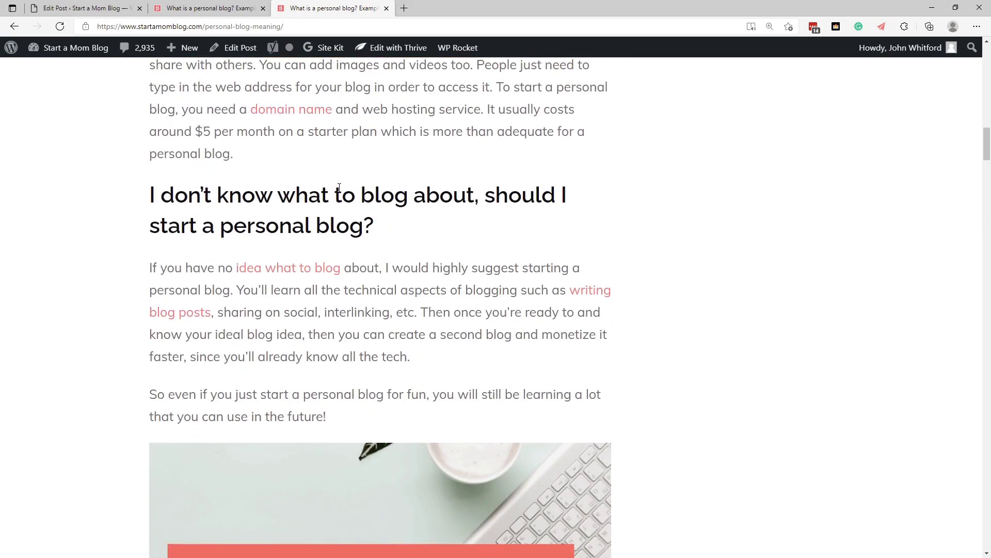
{"action": "scroll", "coordinate": [324, 261], "scroll_direction": "down", "scroll_amount": 4}
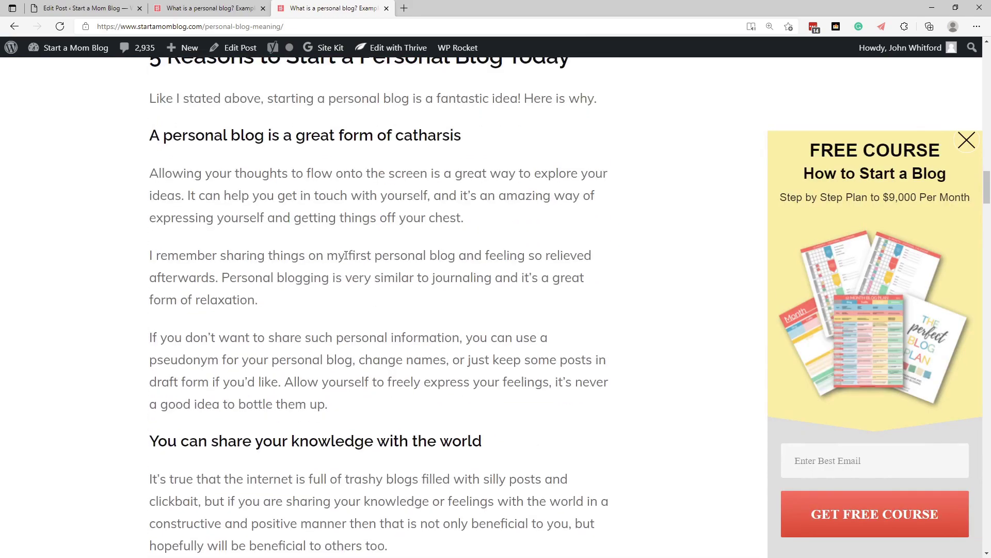
{"action": "scroll", "coordinate": [361, 273], "scroll_direction": "down", "scroll_amount": 7}
{"action": "scroll", "coordinate": [429, 272], "scroll_direction": "down", "scroll_amount": 1}
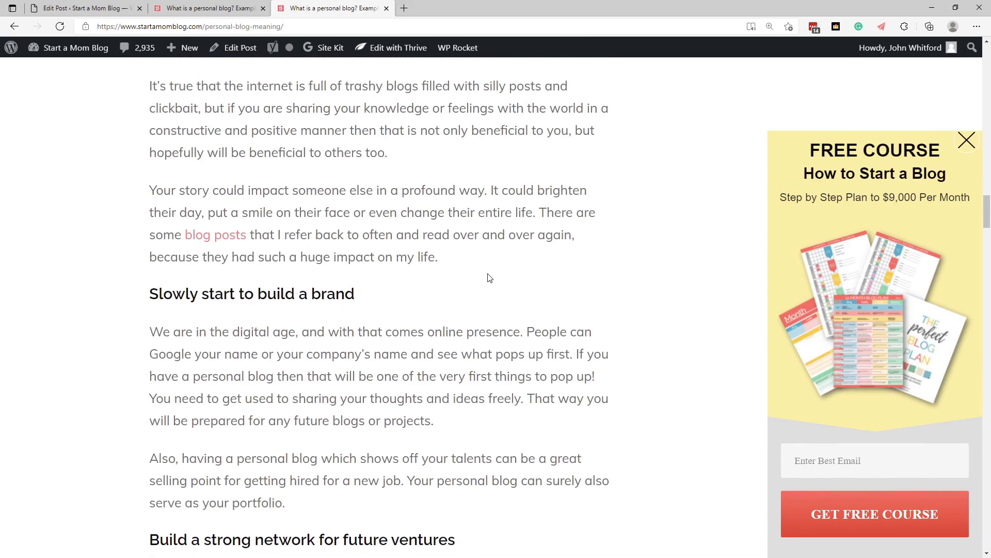
{"action": "scroll", "coordinate": [484, 261], "scroll_direction": "down", "scroll_amount": 17}
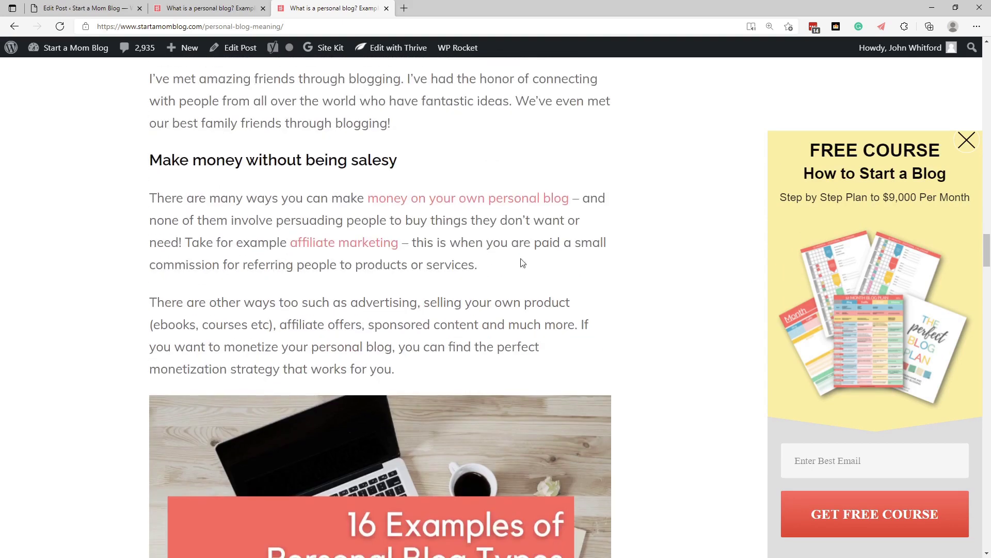
{"action": "scroll", "coordinate": [516, 263], "scroll_direction": "down", "scroll_amount": 8}
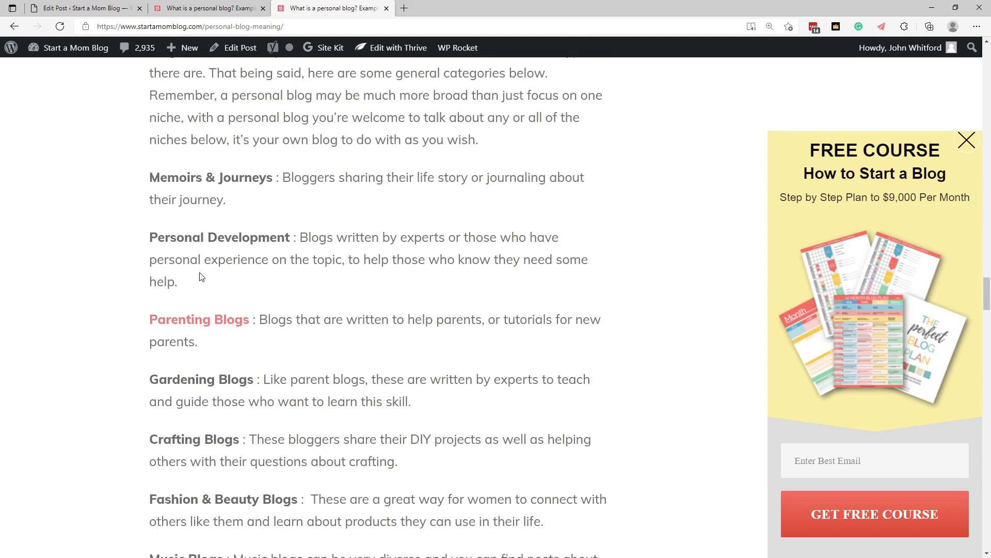
{"action": "scroll", "coordinate": [191, 274], "scroll_direction": "down", "scroll_amount": 2}
{"action": "scroll", "coordinate": [170, 252], "scroll_direction": "down", "scroll_amount": 3}
{"action": "scroll", "coordinate": [120, 78], "scroll_direction": "down", "scroll_amount": 3}
{"action": "scroll", "coordinate": [188, 226], "scroll_direction": "down", "scroll_amount": 6}
{"action": "scroll", "coordinate": [268, 137], "scroll_direction": "down", "scroll_amount": 5}
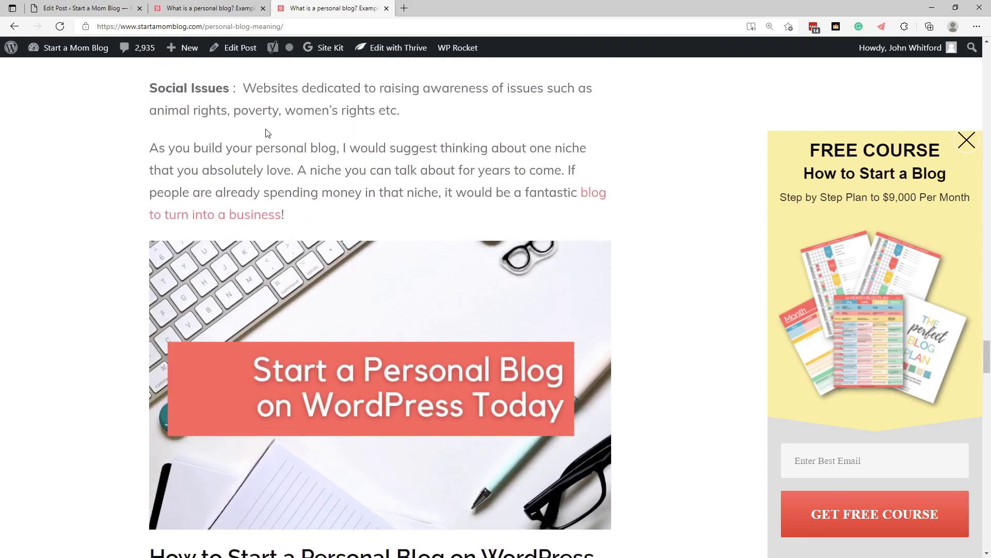
{"action": "scroll", "coordinate": [266, 182], "scroll_direction": "down", "scroll_amount": 13}
{"action": "scroll", "coordinate": [324, 185], "scroll_direction": "down", "scroll_amount": 15}
{"action": "scroll", "coordinate": [528, 216], "scroll_direction": "down", "scroll_amount": 14}
{"action": "scroll", "coordinate": [527, 213], "scroll_direction": "down", "scroll_amount": 5}
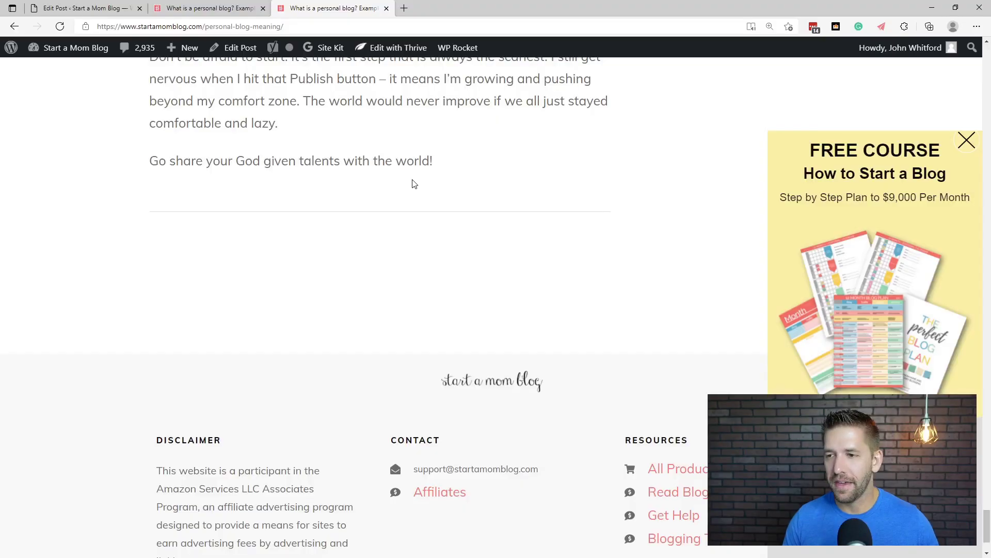
Step: Return to the post editor and scroll down to the Link Whisper Suggested Links panel
{"action": "mouse_move", "coordinate": [406, 52]}
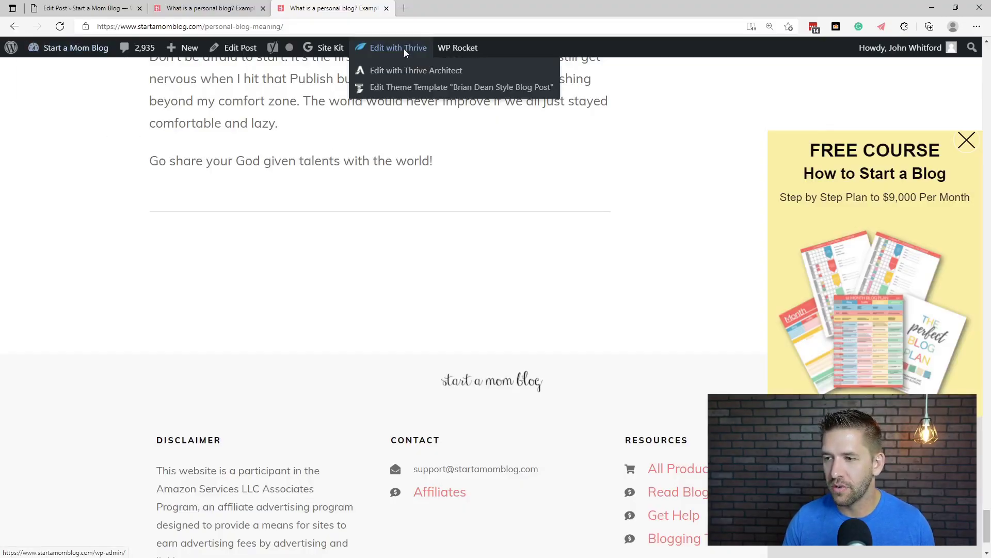
{"action": "left_click", "coordinate": [74, 10]}
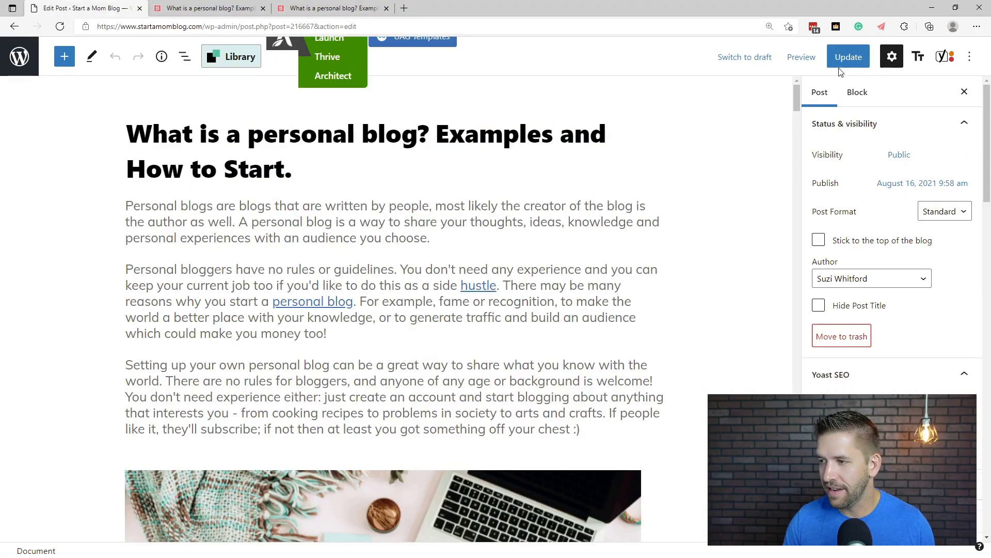
{"action": "left_click_drag", "start_coordinate": [797, 101], "coordinate": [801, 409]}
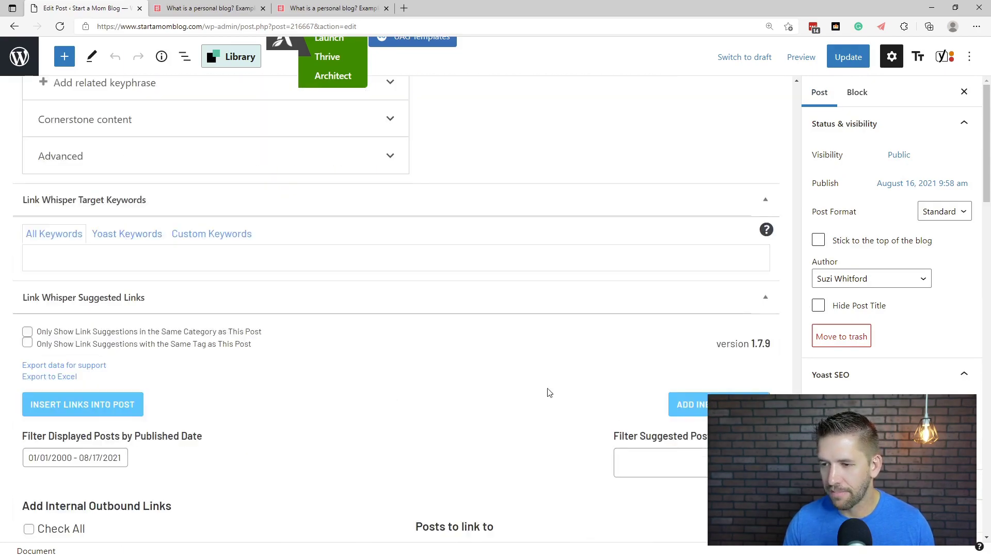
{"action": "scroll", "coordinate": [542, 382], "scroll_direction": "down", "scroll_amount": 3}
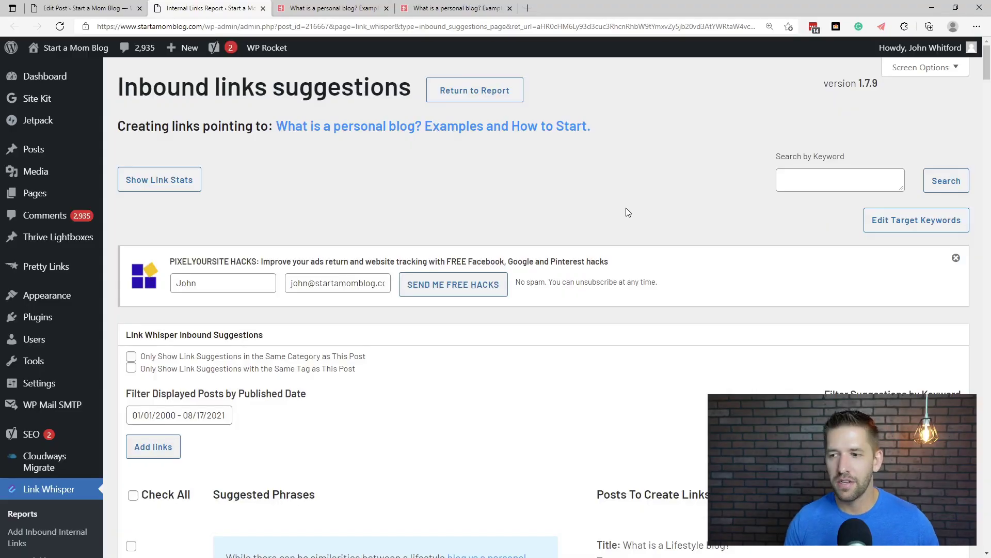
Step: Review the first inbound suggestion, the 'What is a Lifestyle blog?' post, ticking and unticking it
{"action": "scroll", "coordinate": [627, 212], "scroll_direction": "down", "scroll_amount": 8}
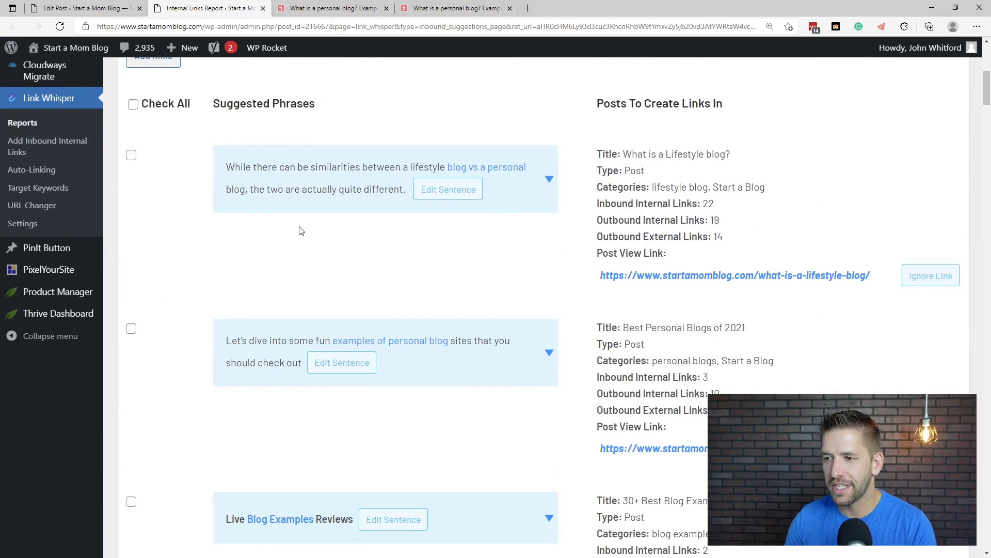
{"action": "left_click", "coordinate": [132, 156]}
{"action": "left_click", "coordinate": [132, 157]}
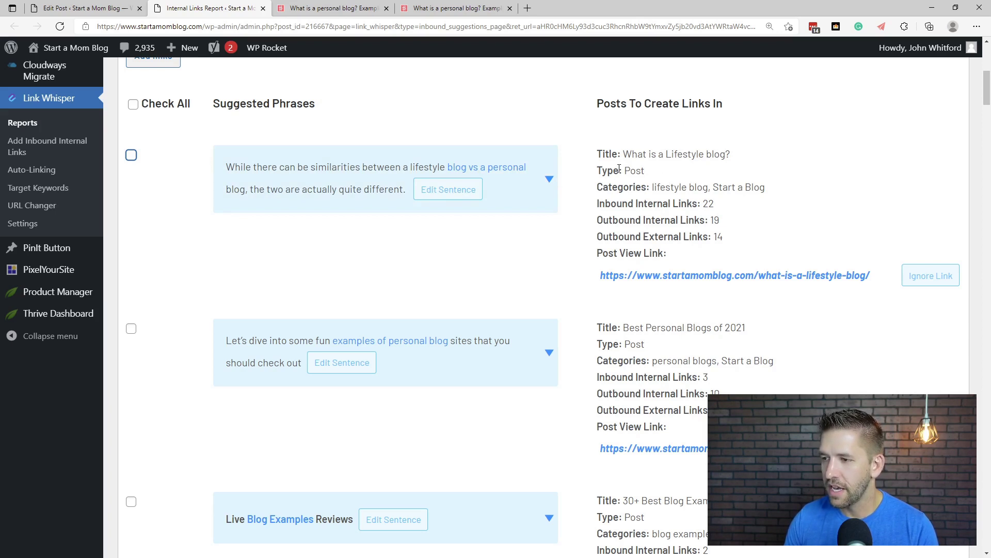
{"action": "left_click_drag", "start_coordinate": [624, 157], "coordinate": [738, 158]}
{"action": "left_click", "coordinate": [736, 159]}
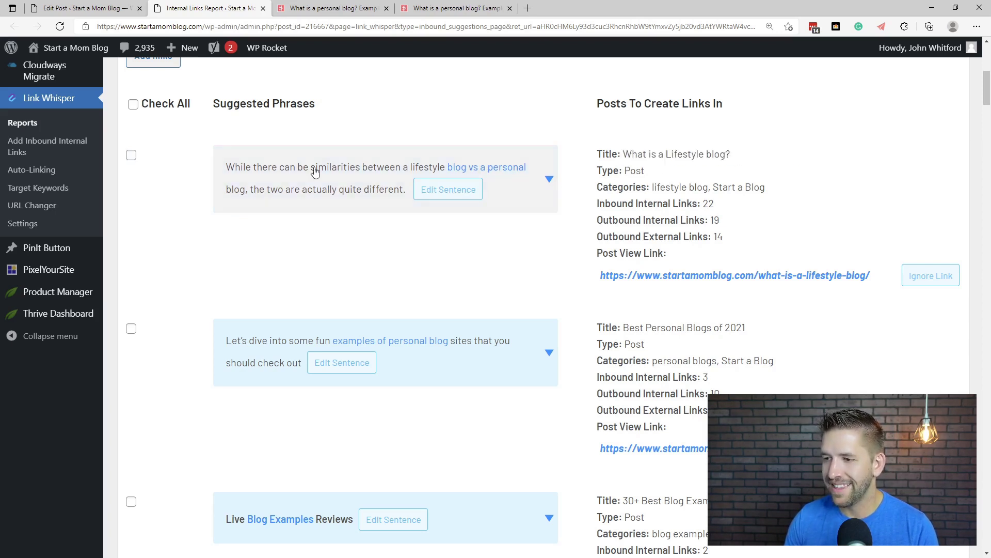
{"action": "left_click_drag", "start_coordinate": [623, 152], "coordinate": [747, 160]}
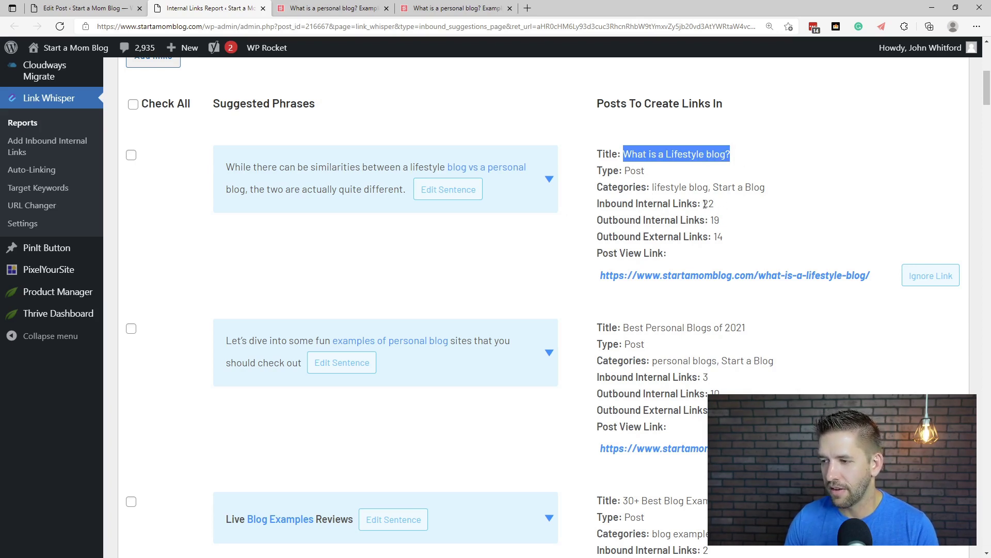
Step: Check the lifestyle post's link counts, open it in a new tab, and select the sentence's opening words
{"action": "left_click_drag", "start_coordinate": [705, 203], "coordinate": [738, 241]}
{"action": "left_click", "coordinate": [741, 240]}
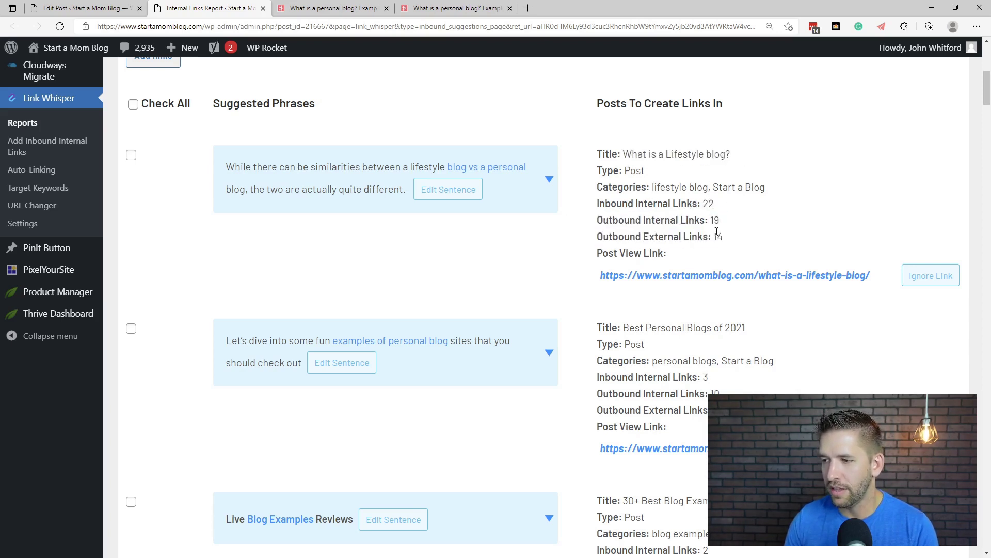
{"action": "left_click", "coordinate": [840, 279]}
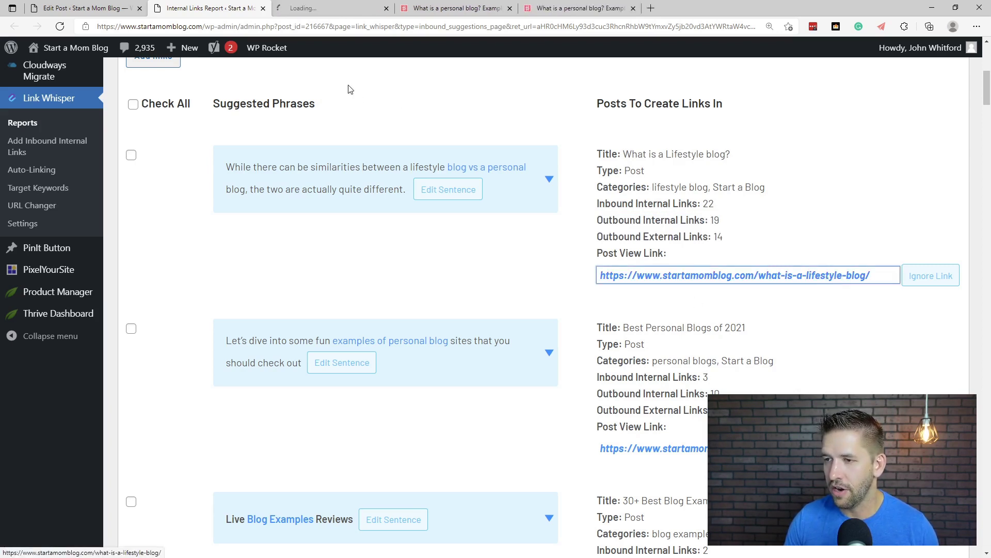
{"action": "left_click_drag", "start_coordinate": [226, 166], "coordinate": [410, 171]}
{"action": "key", "text": "ctrl+c"}
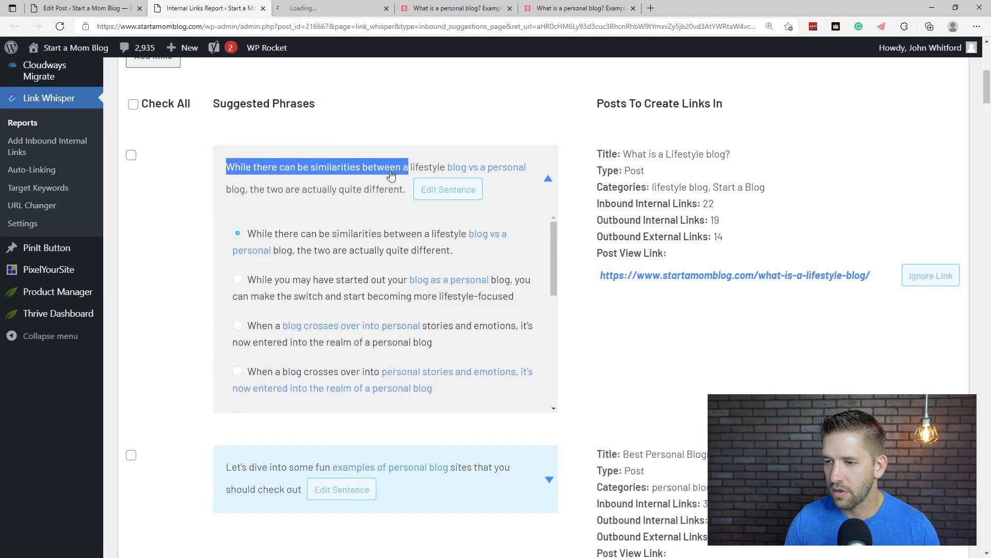
Step: Find the copied sentence in the lifestyle post, noting 'lifestyle blog vs a personal blog', then return to the report
{"action": "left_click", "coordinate": [314, 9]}
{"action": "key", "text": "ctrl+f"}
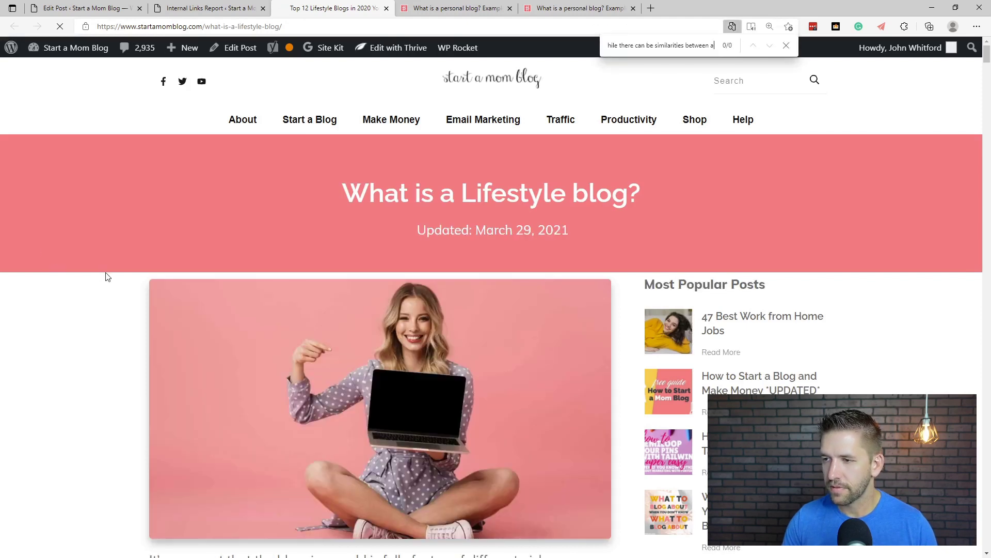
{"action": "key", "text": "ctrl+v"}
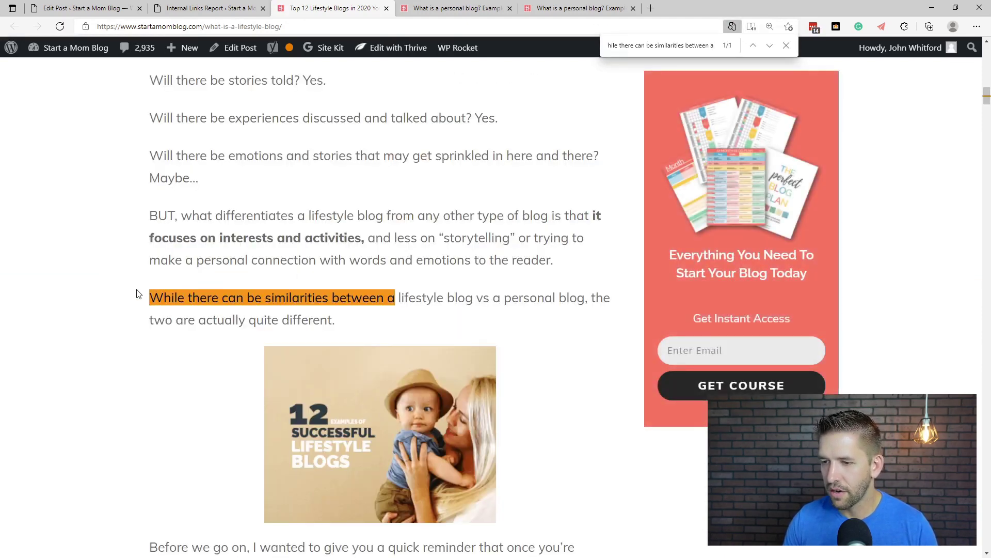
{"action": "left_click", "coordinate": [786, 45]}
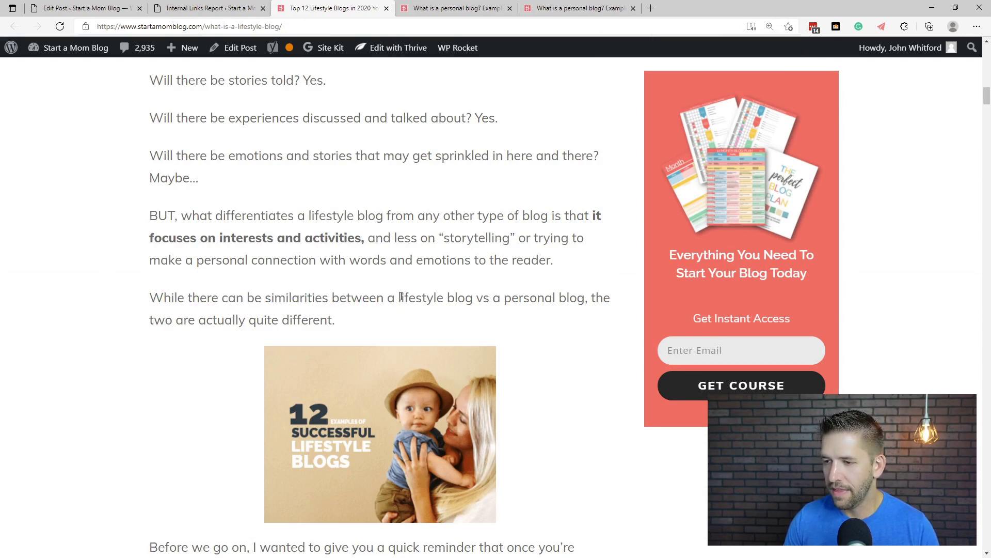
{"action": "left_click_drag", "start_coordinate": [401, 298], "coordinate": [586, 299]}
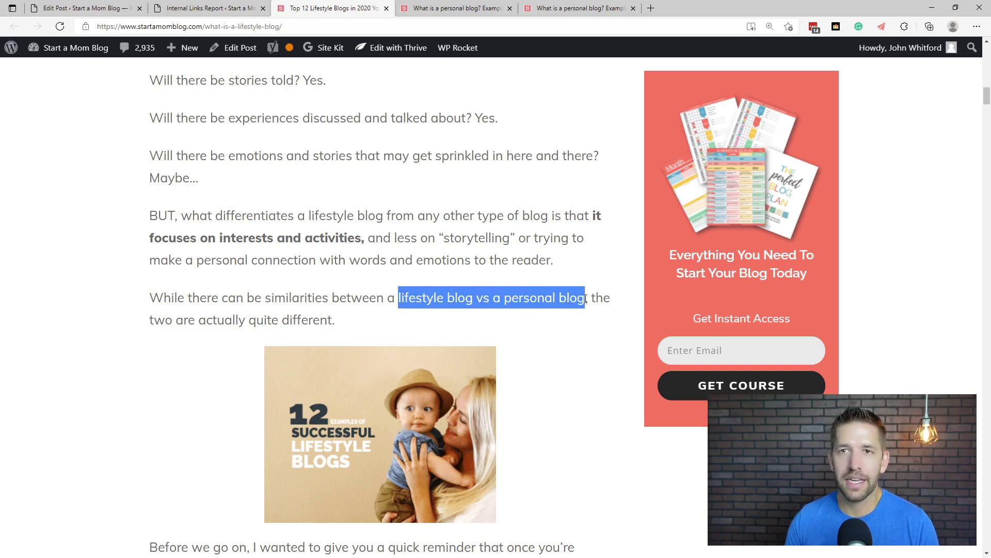
{"action": "left_click", "coordinate": [202, 9]}
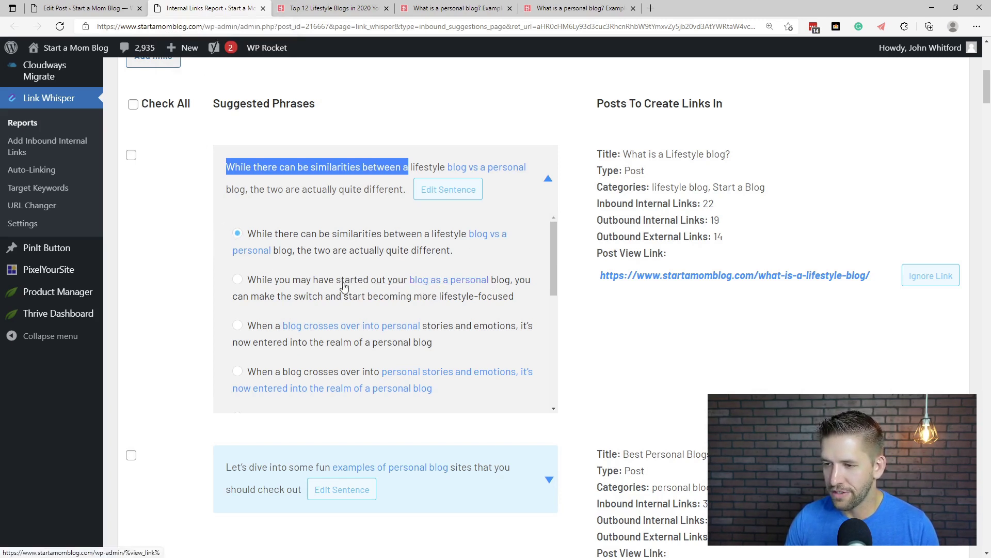
Step: Tick the inbound suggestion from the 'What is a Lifestyle blog?' post
{"action": "left_click", "coordinate": [235, 233]}
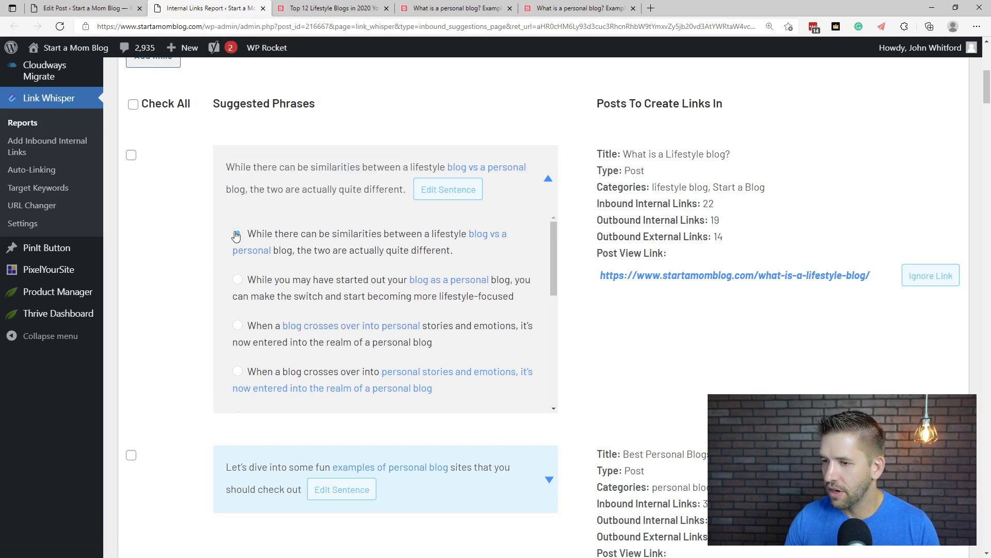
{"action": "left_click", "coordinate": [131, 155]}
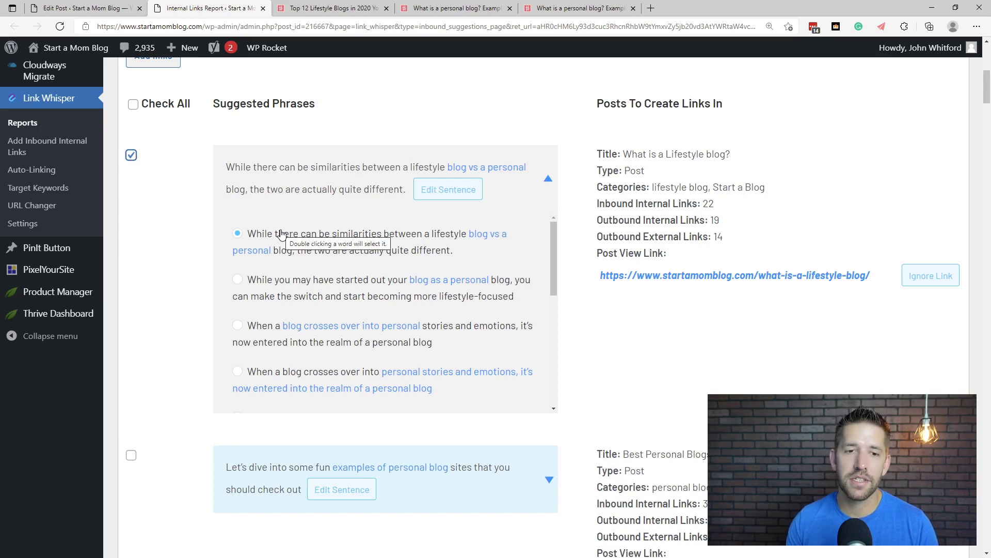
{"action": "scroll", "coordinate": [155, 290], "scroll_direction": "down", "scroll_amount": 5}
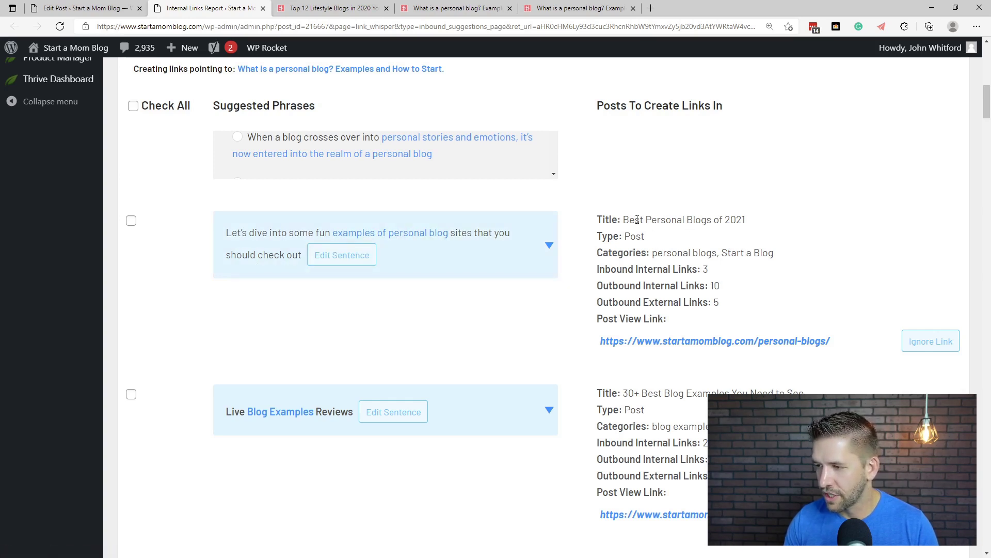
Step: Check the 'Best Personal Blogs of 2021' sentence options and tick it, using 'examples of personal blog'
{"action": "left_click_drag", "start_coordinate": [628, 218], "coordinate": [777, 223]}
{"action": "left_click", "coordinate": [776, 223]}
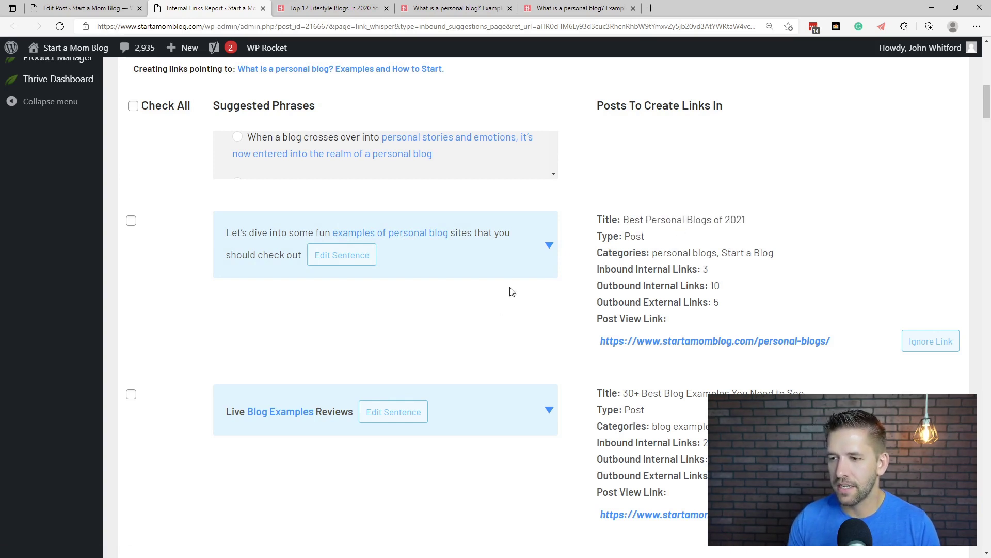
{"action": "left_click", "coordinate": [549, 246]}
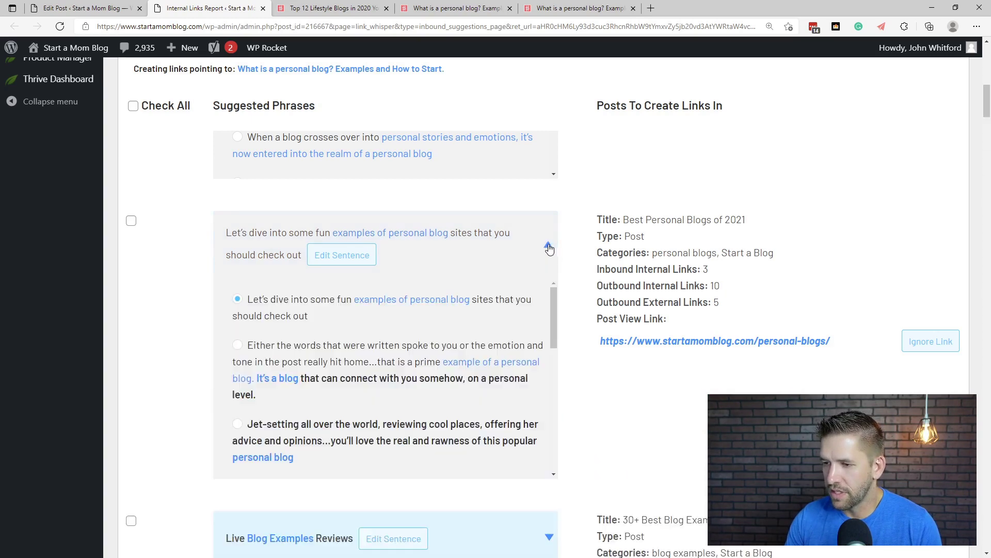
{"action": "key", "text": "ctrl+Tab"}
{"action": "key", "text": "ctrl+Tab"}
{"action": "scroll", "coordinate": [686, 239], "scroll_direction": "up", "scroll_amount": 10}
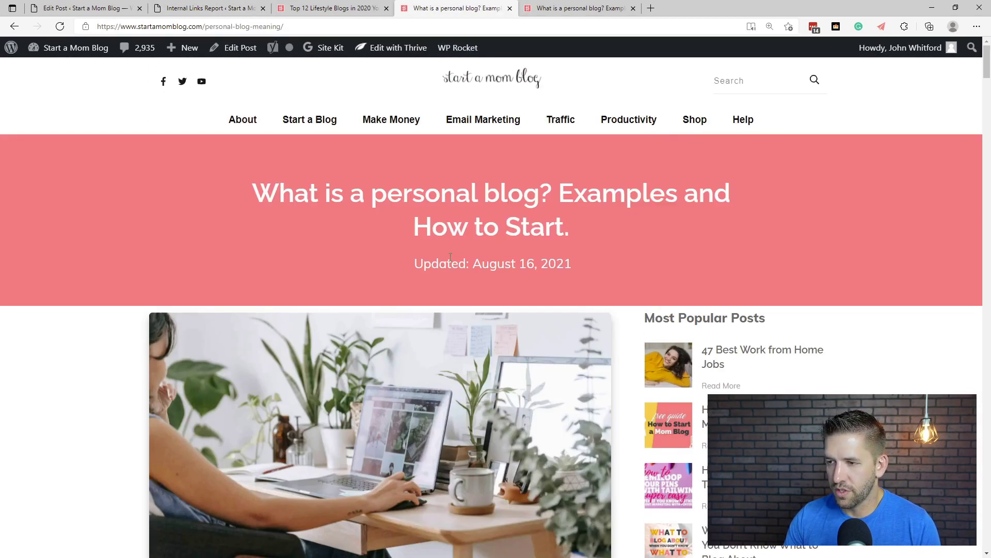
{"action": "left_click", "coordinate": [172, 11]}
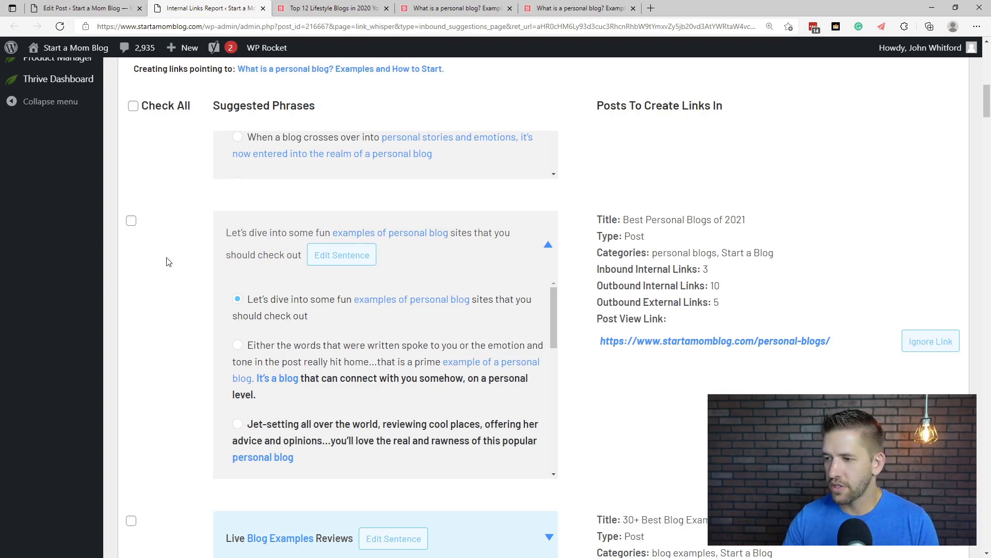
{"action": "scroll", "coordinate": [226, 242], "scroll_direction": "up", "scroll_amount": 3}
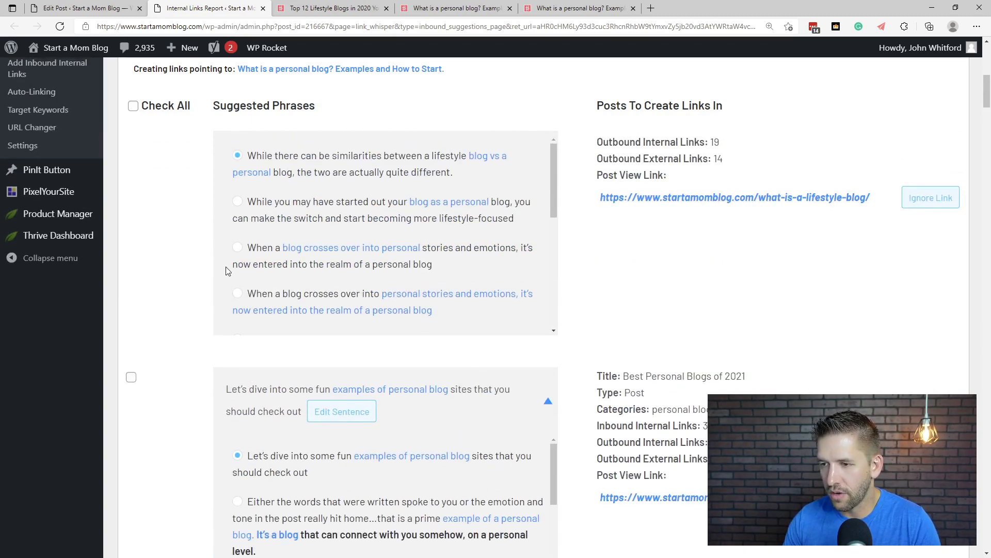
{"action": "scroll", "coordinate": [228, 274], "scroll_direction": "up", "scroll_amount": 2}
{"action": "left_click", "coordinate": [131, 454]}
{"action": "scroll", "coordinate": [231, 432], "scroll_direction": "down", "scroll_amount": 3}
{"action": "scroll", "coordinate": [216, 413], "scroll_direction": "down", "scroll_amount": 2}
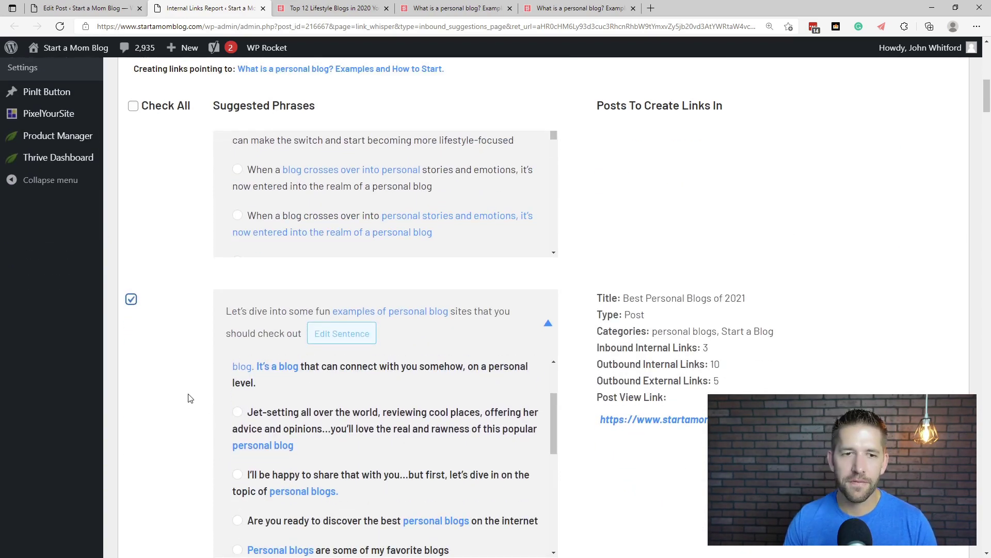
Step: Check the 'How to Write an eBook in 1 Month' inbound and outbound link counts, then open it in a background tab
{"action": "scroll", "coordinate": [189, 398], "scroll_direction": "down", "scroll_amount": 6}
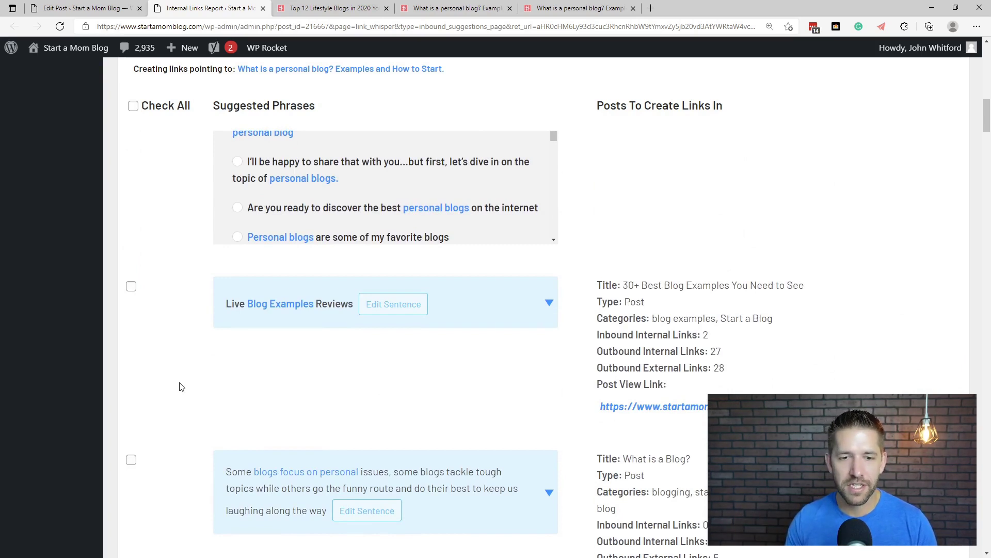
{"action": "scroll", "coordinate": [792, 322], "scroll_direction": "down", "scroll_amount": 15}
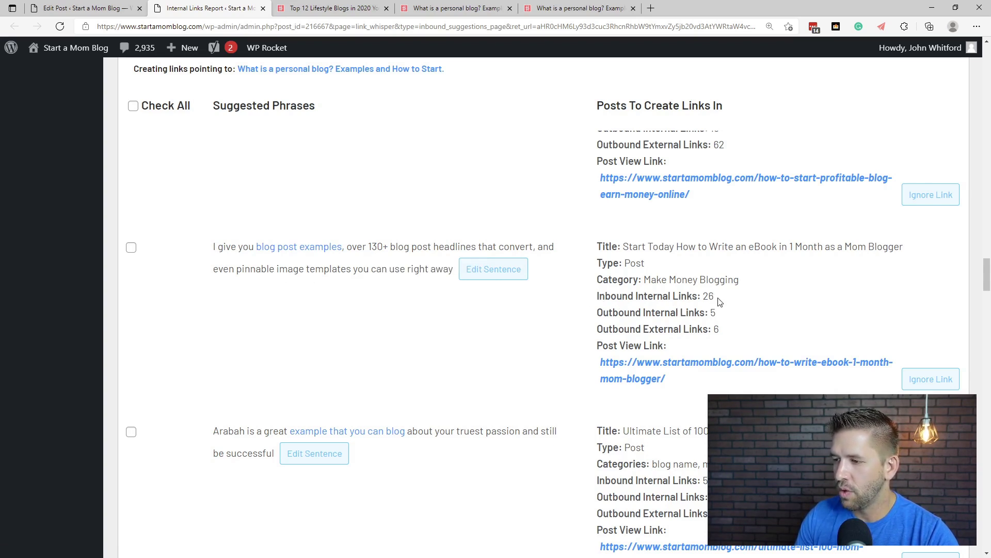
{"action": "left_click_drag", "start_coordinate": [720, 302], "coordinate": [599, 305]}
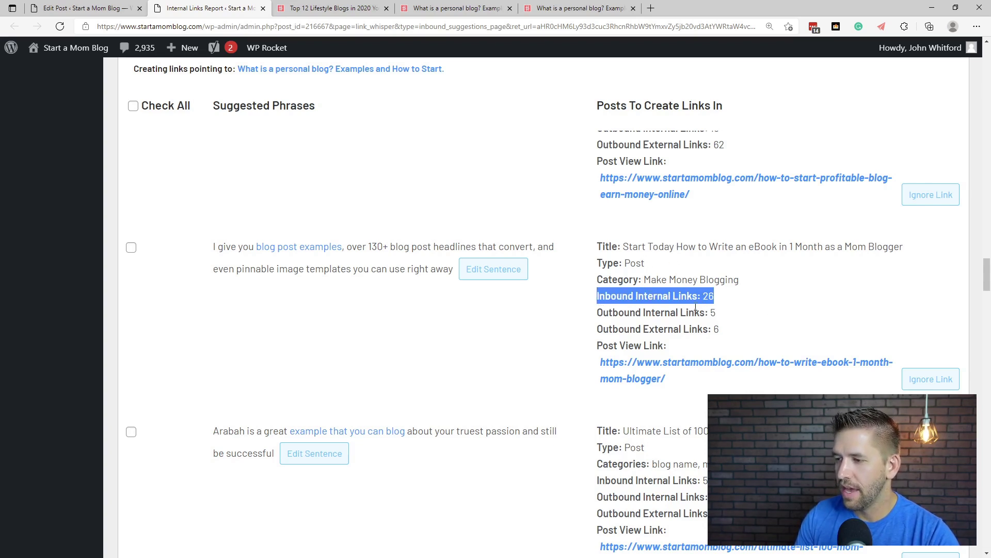
{"action": "left_click_drag", "start_coordinate": [719, 314], "coordinate": [672, 313]}
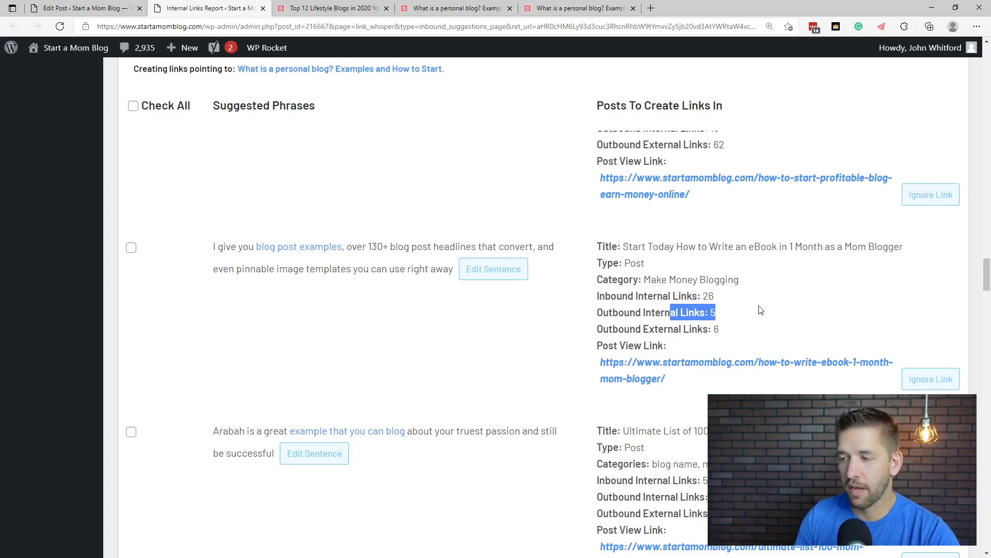
{"action": "left_click", "coordinate": [741, 310]}
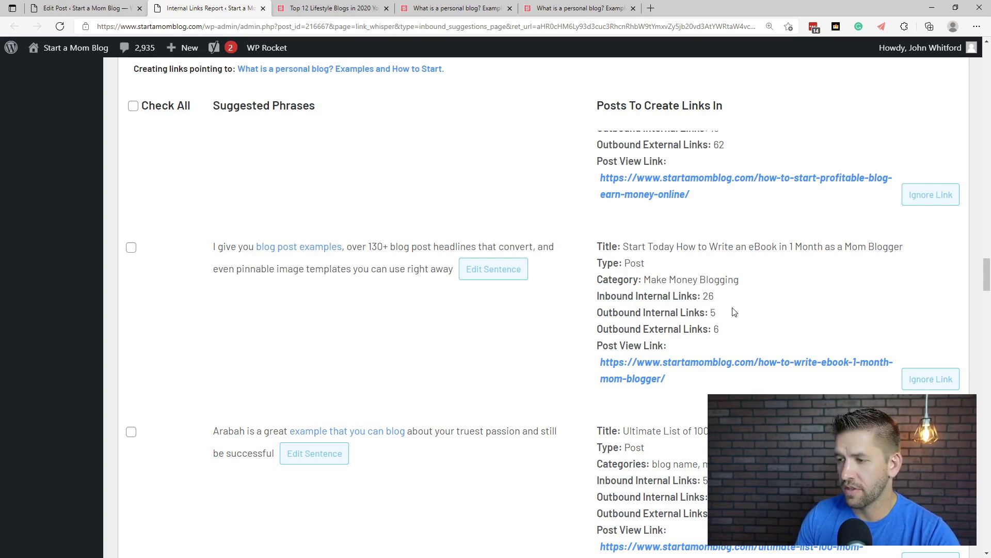
{"action": "middle_click", "coordinate": [680, 367]}
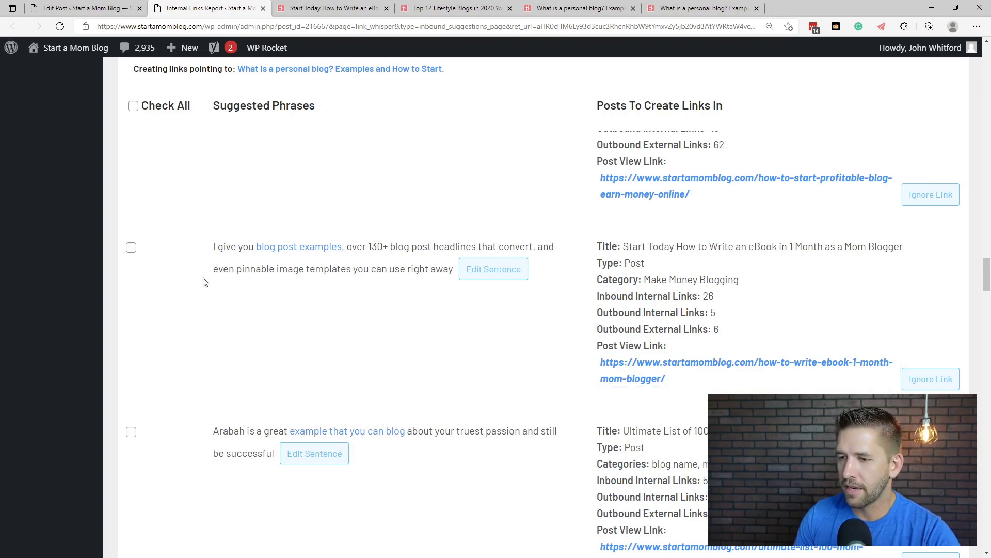
Step: Add the ticked inbound links so the other posts point to the personal blog article
{"action": "scroll", "coordinate": [329, 354], "scroll_direction": "down", "scroll_amount": 10}
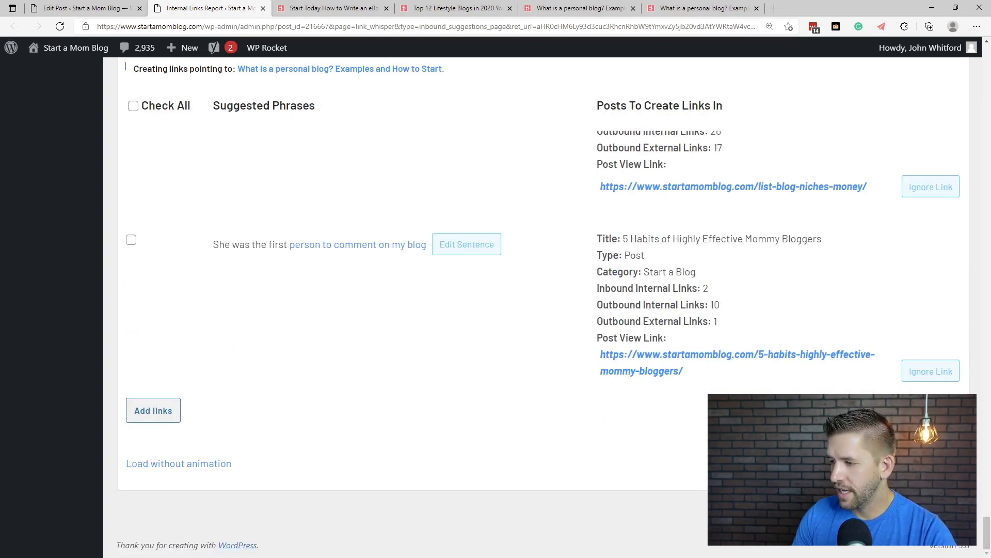
{"action": "left_click_drag", "start_coordinate": [985, 537], "coordinate": [966, 555]}
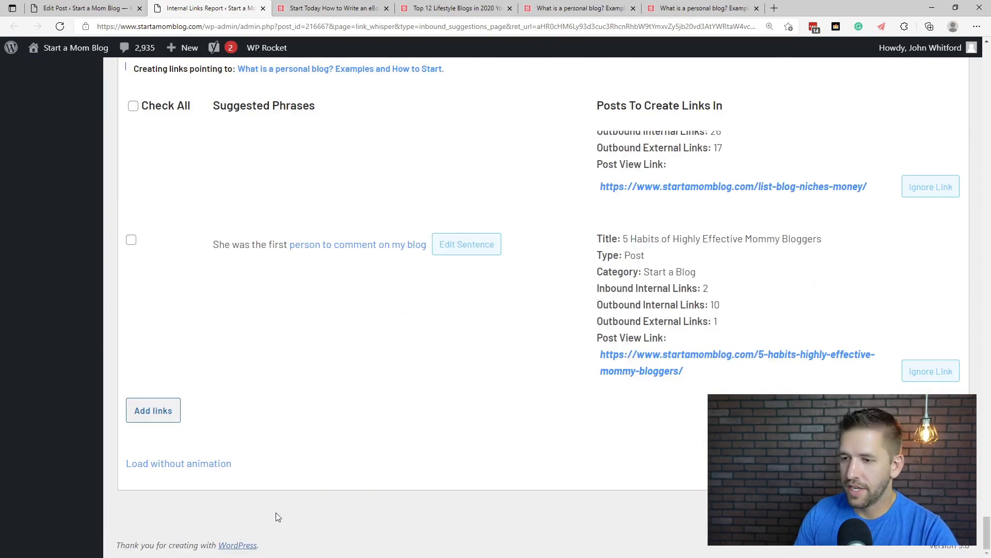
{"action": "left_click", "coordinate": [144, 421]}
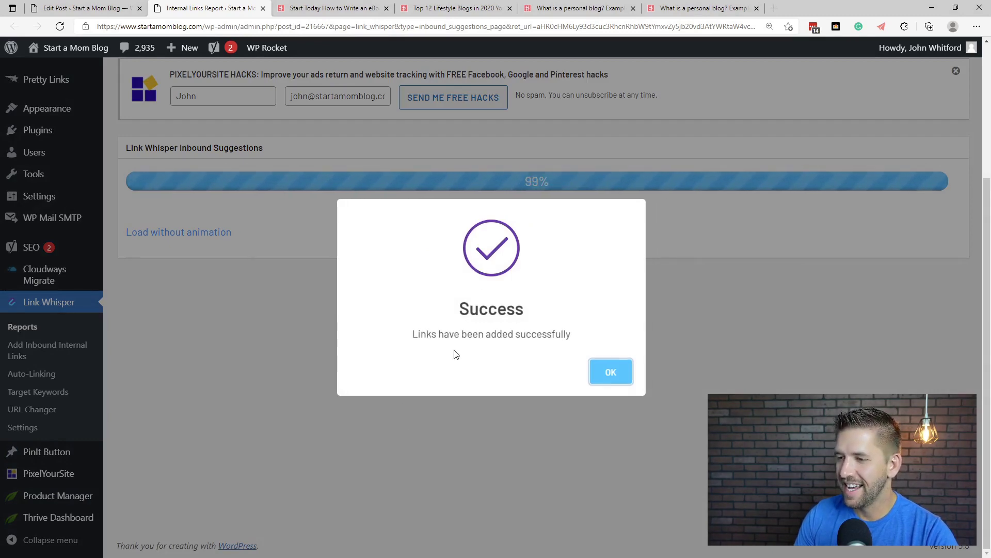
Step: Dismiss the Success message and locate the 'While there can be' paragraph in the lifestyle blogs article
{"action": "left_click", "coordinate": [617, 372]}
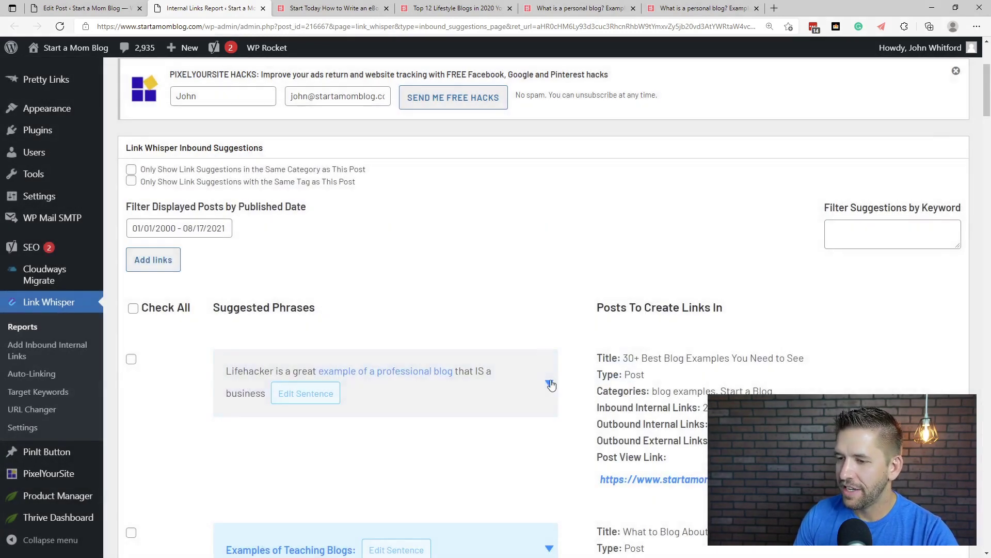
{"action": "scroll", "coordinate": [635, 364], "scroll_direction": "down", "scroll_amount": 4}
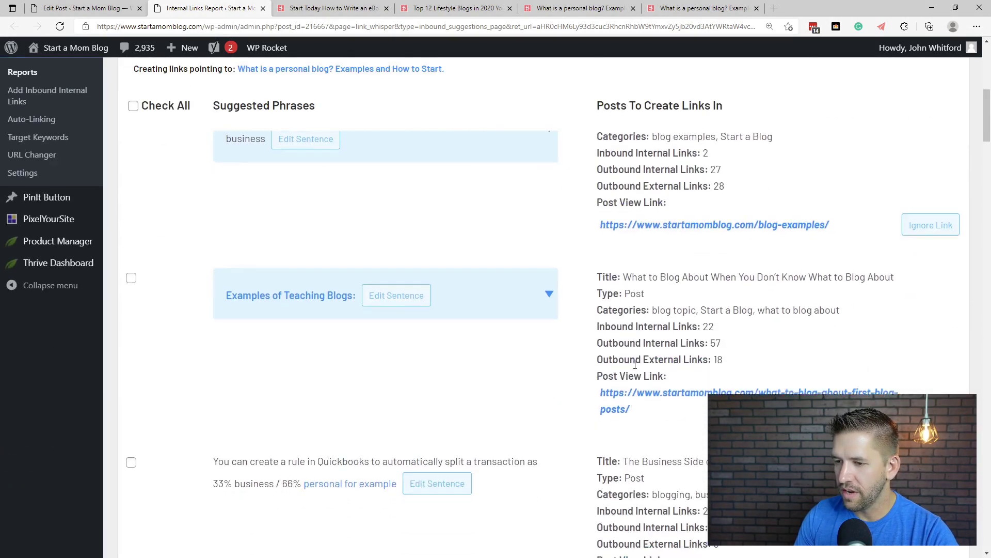
{"action": "key", "text": "ctrl+Tab"}
{"action": "key", "text": "ctrl+Tab"}
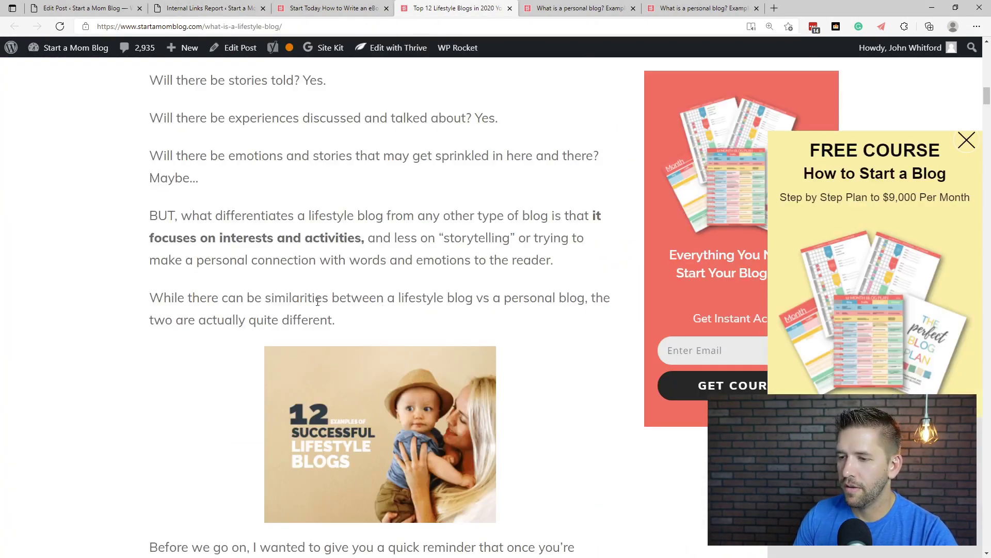
{"action": "left_click_drag", "start_coordinate": [402, 298], "coordinate": [586, 298]}
{"action": "left_click", "coordinate": [181, 315]}
{"action": "triple_click", "coordinate": [185, 297]}
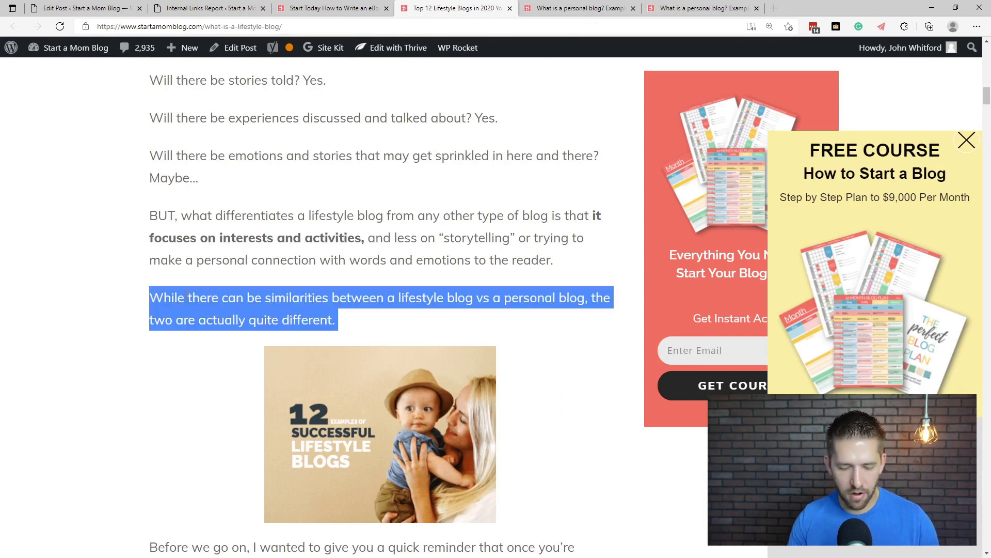
Step: Reload the article and follow the new 'blog vs a personal' link to the personal blog post
{"action": "left_click", "coordinate": [60, 26]}
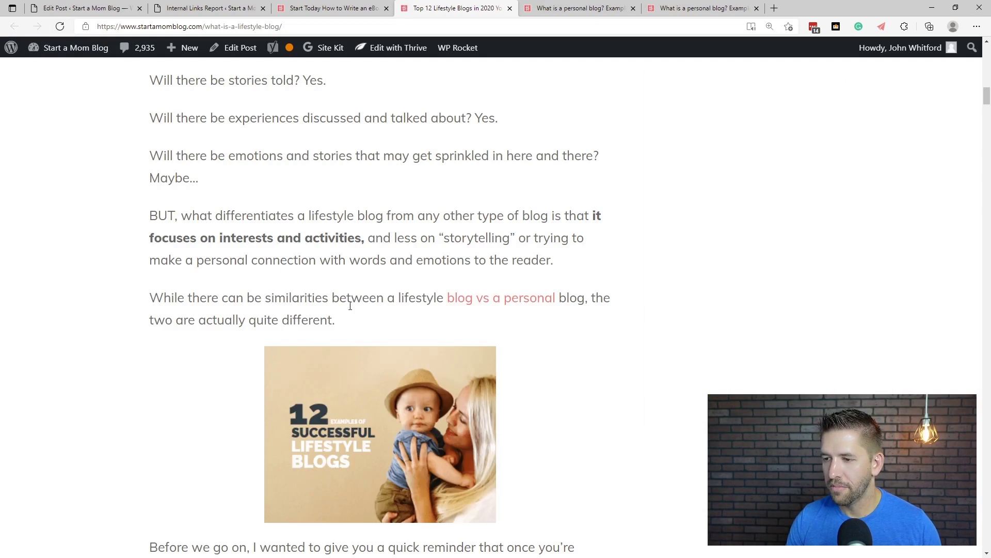
{"action": "left_click_drag", "start_coordinate": [149, 298], "coordinate": [169, 300]}
{"action": "left_click", "coordinate": [169, 299]}
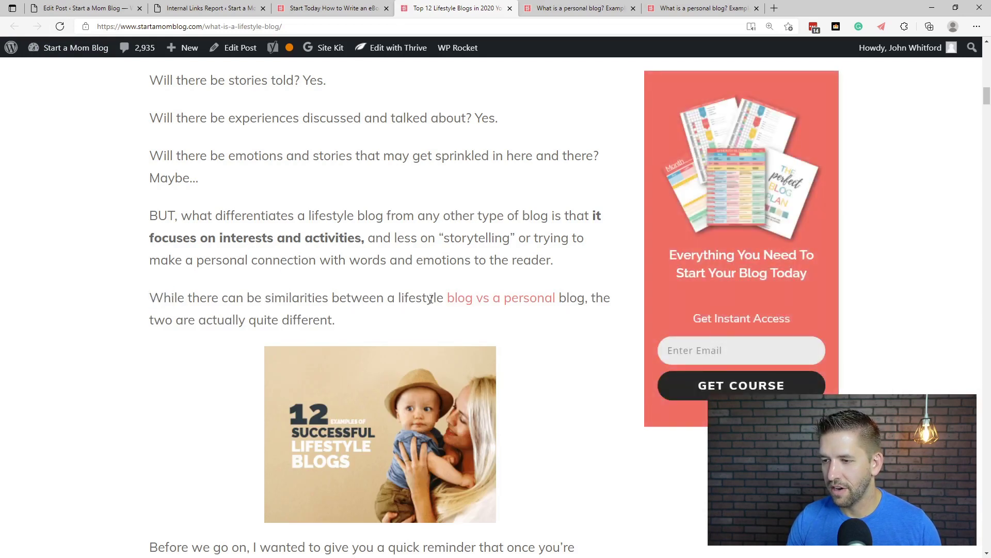
{"action": "left_click", "coordinate": [495, 303]}
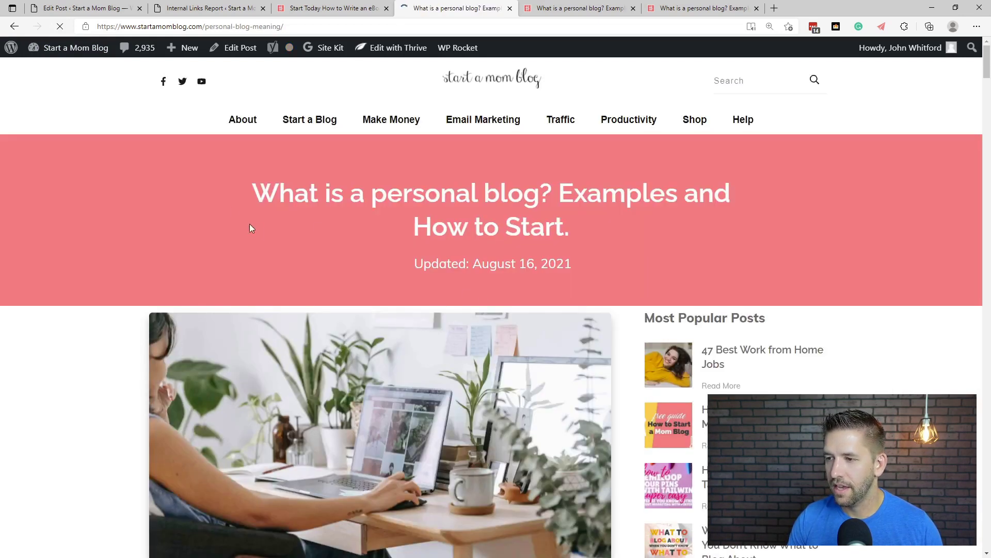
{"action": "left_click_drag", "start_coordinate": [244, 194], "coordinate": [635, 242]}
{"action": "left_click", "coordinate": [633, 241]}
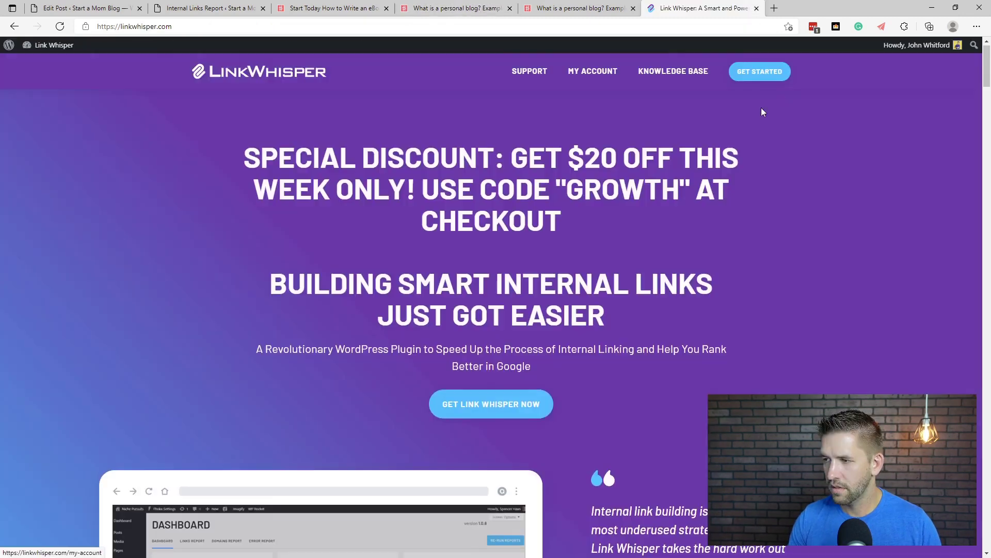
{"action": "left_click", "coordinate": [761, 107]}
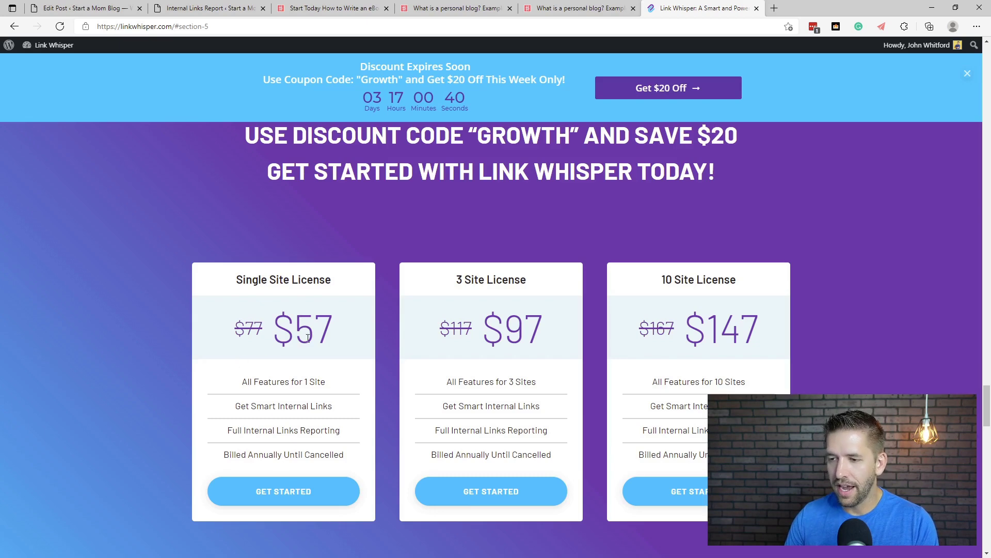
Step: Highlight the $57 Single Site licence price on the Link Whisper pricing page
{"action": "left_click_drag", "start_coordinate": [333, 335], "coordinate": [266, 341]}
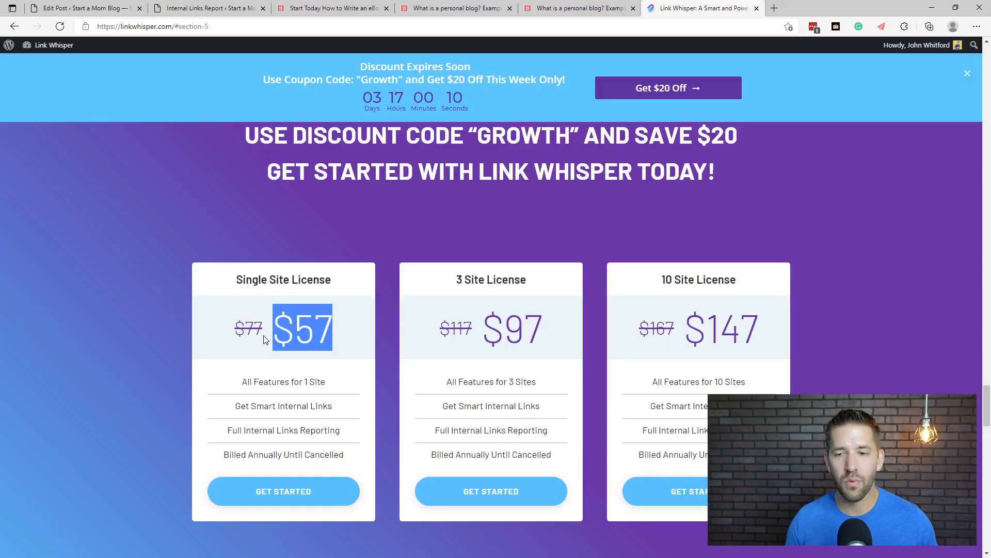
{"action": "left_click", "coordinate": [372, 321]}
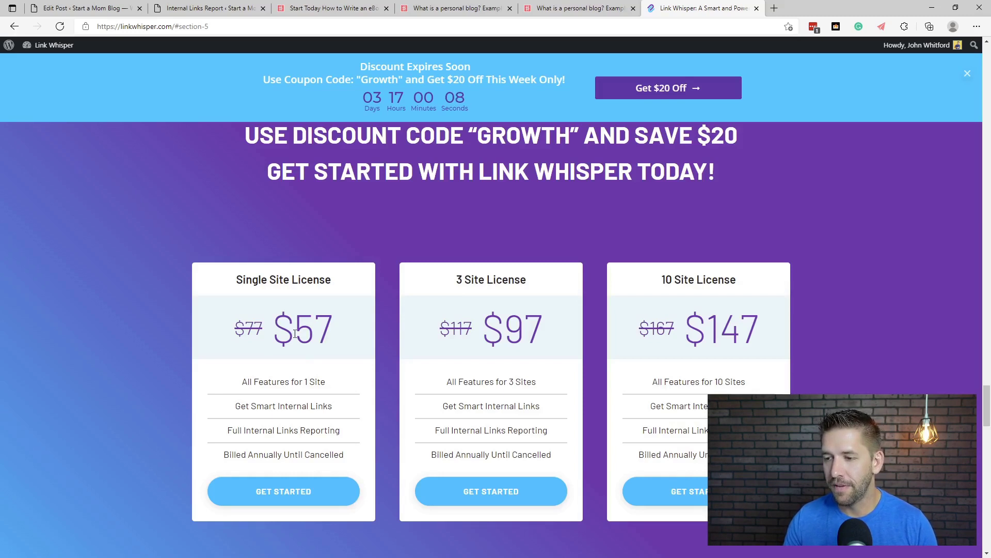
{"action": "left_click_drag", "start_coordinate": [273, 331], "coordinate": [347, 334]}
{"action": "left_click", "coordinate": [348, 334]}
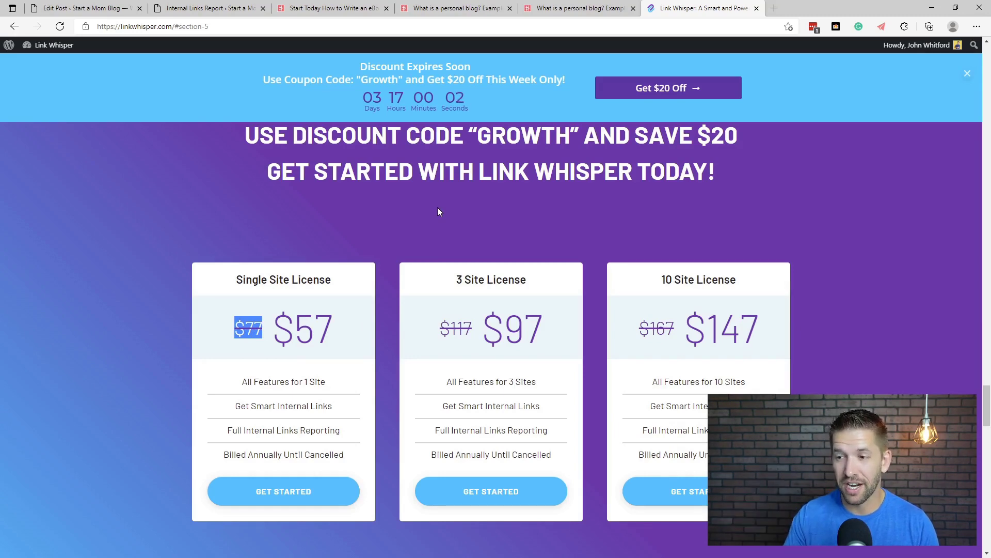
{"action": "scroll", "coordinate": [436, 211], "scroll_direction": "down", "scroll_amount": 3}
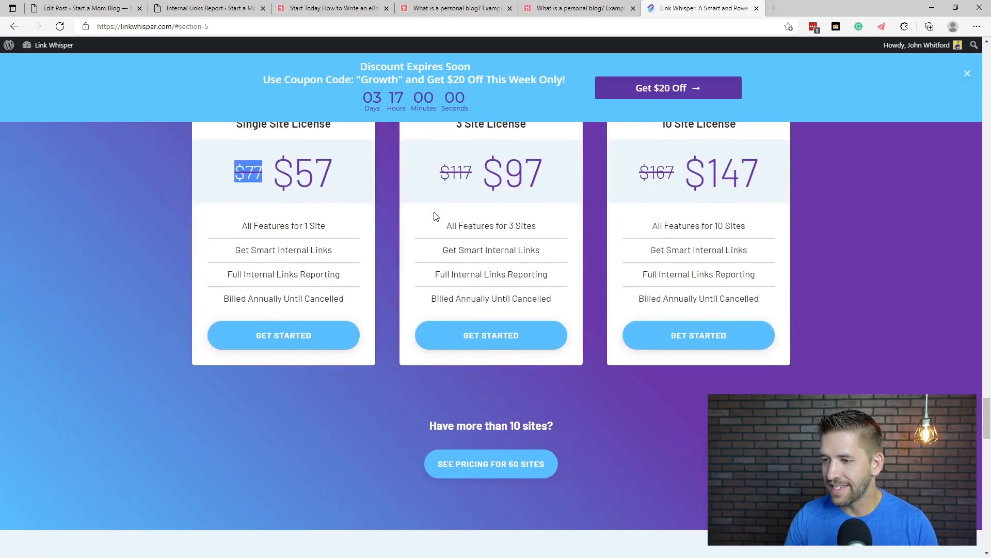
{"action": "scroll", "coordinate": [449, 219], "scroll_direction": "up", "scroll_amount": 1}
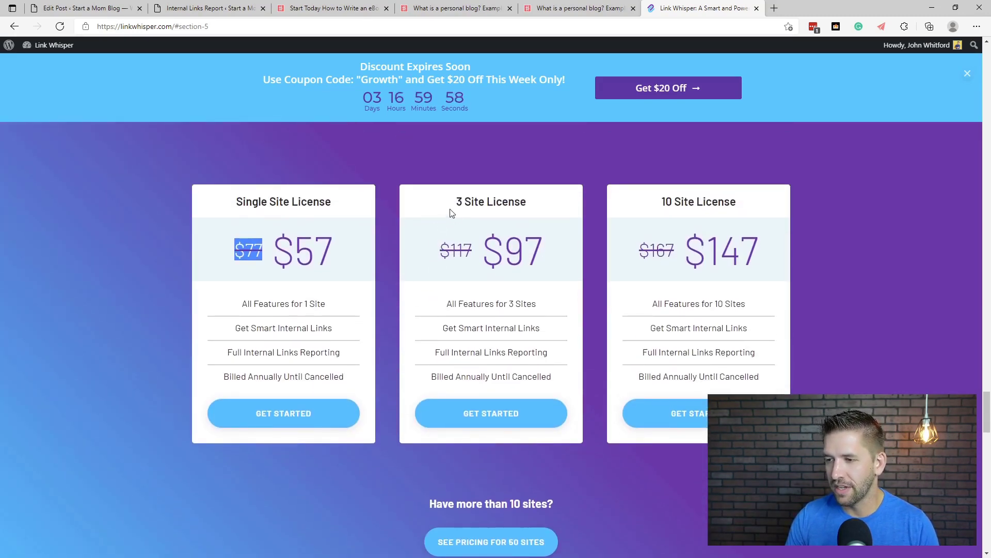
Step: Highlight the $97 3 Site and $147 10 Site licence prices
{"action": "left_click_drag", "start_coordinate": [474, 249], "coordinate": [543, 252]}
{"action": "left_click", "coordinate": [470, 215]}
{"action": "left_click_drag", "start_coordinate": [721, 253], "coordinate": [686, 253]}
{"action": "left_click", "coordinate": [766, 259]}
{"action": "left_click_drag", "start_coordinate": [766, 259], "coordinate": [706, 253]}
{"action": "left_click", "coordinate": [817, 266]}
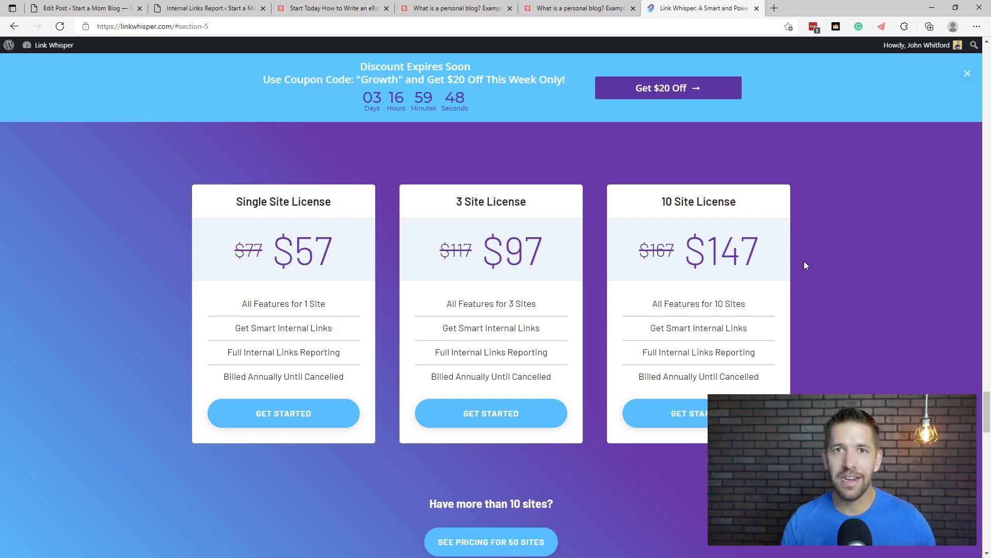
{"action": "scroll", "coordinate": [801, 283], "scroll_direction": "down", "scroll_amount": 2}
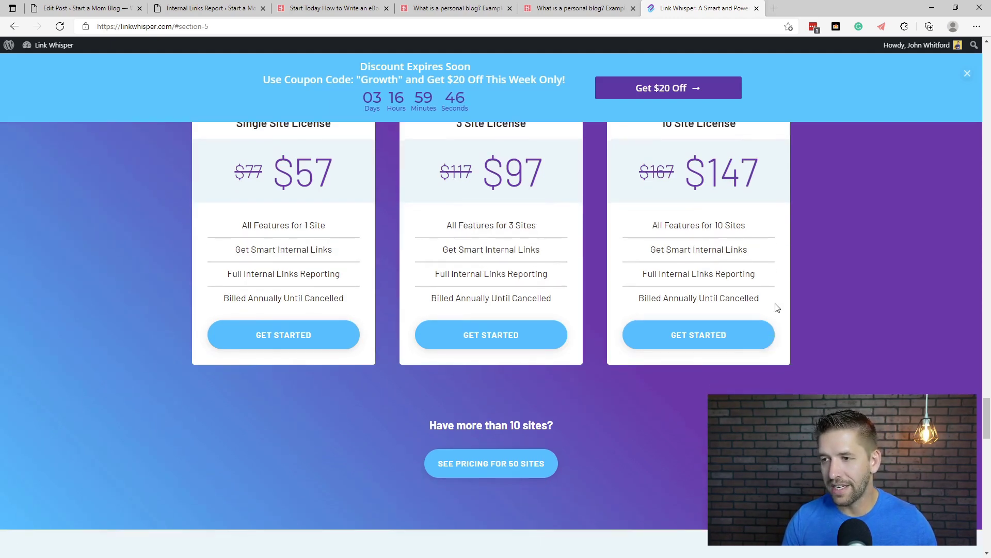